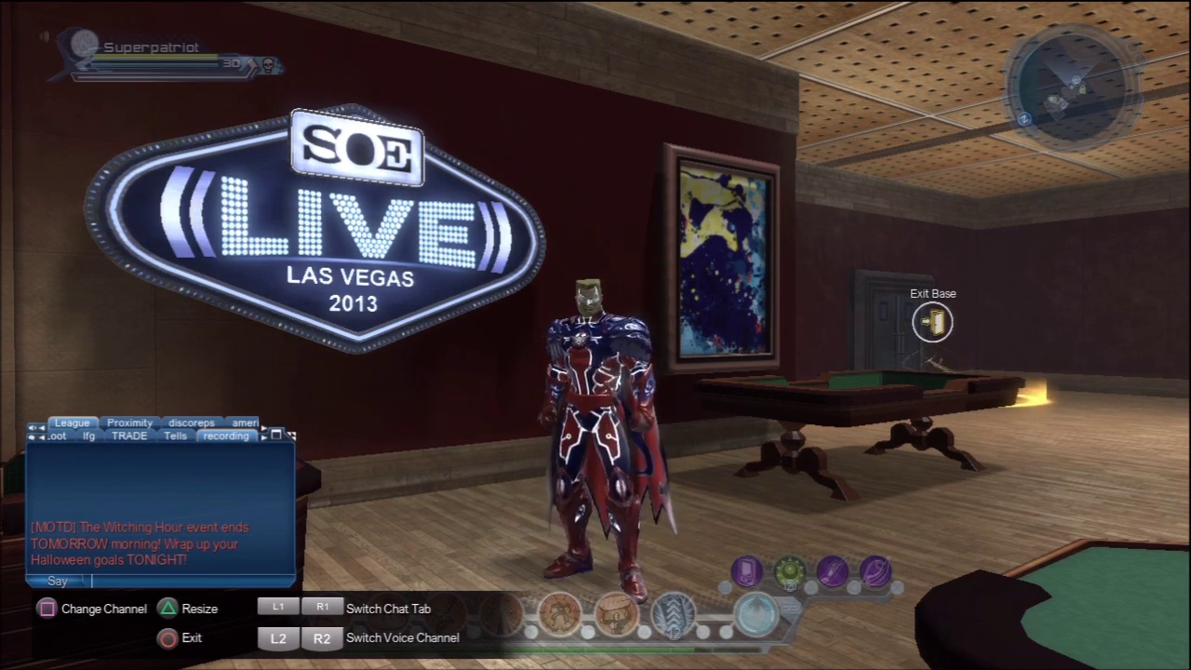
Step: Cycle through the Default, Combat, Loot, TRADE, Tells and recording chat tabs, then exit chat
key("Escape")
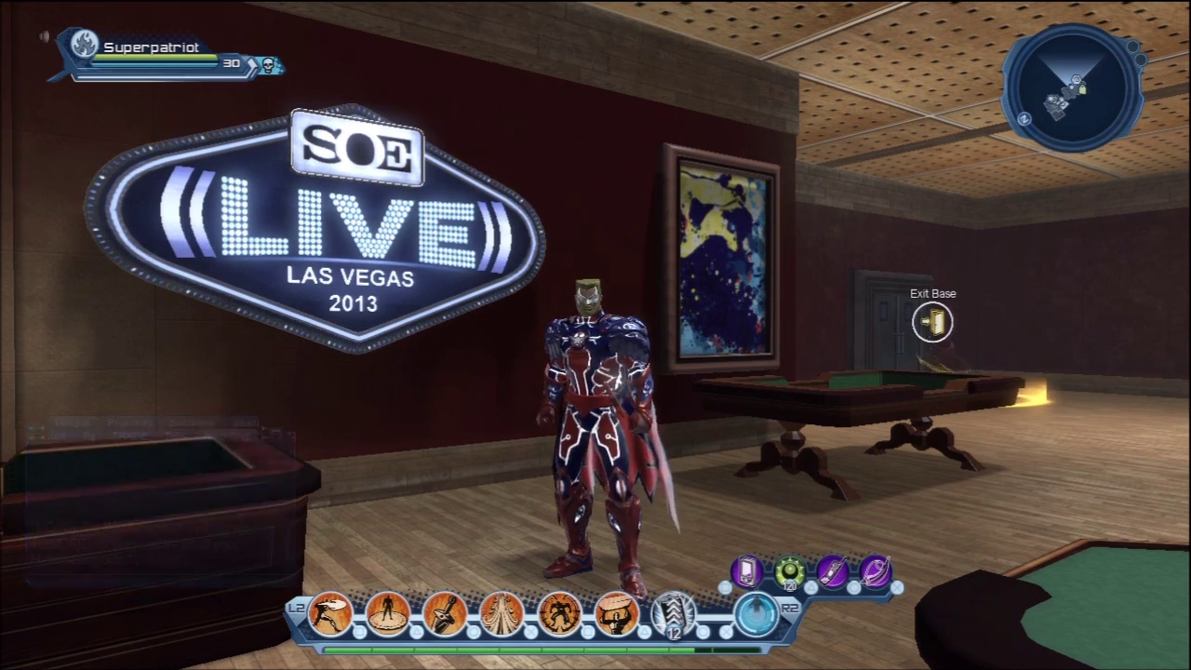
key("Return")
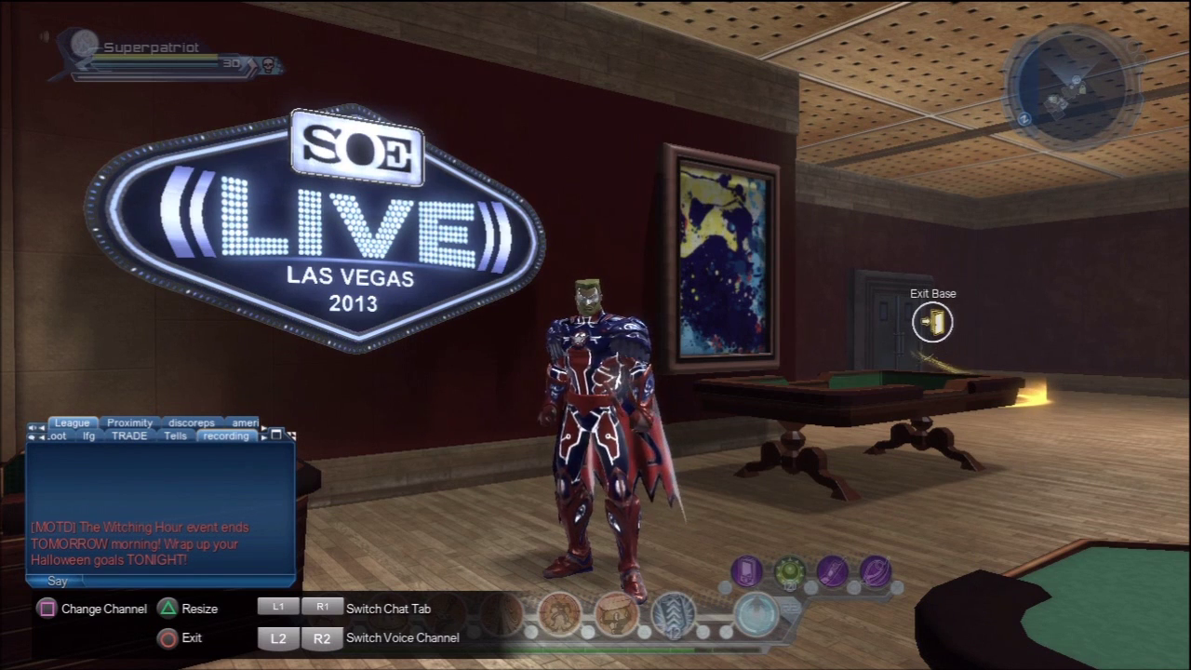
key("R1")
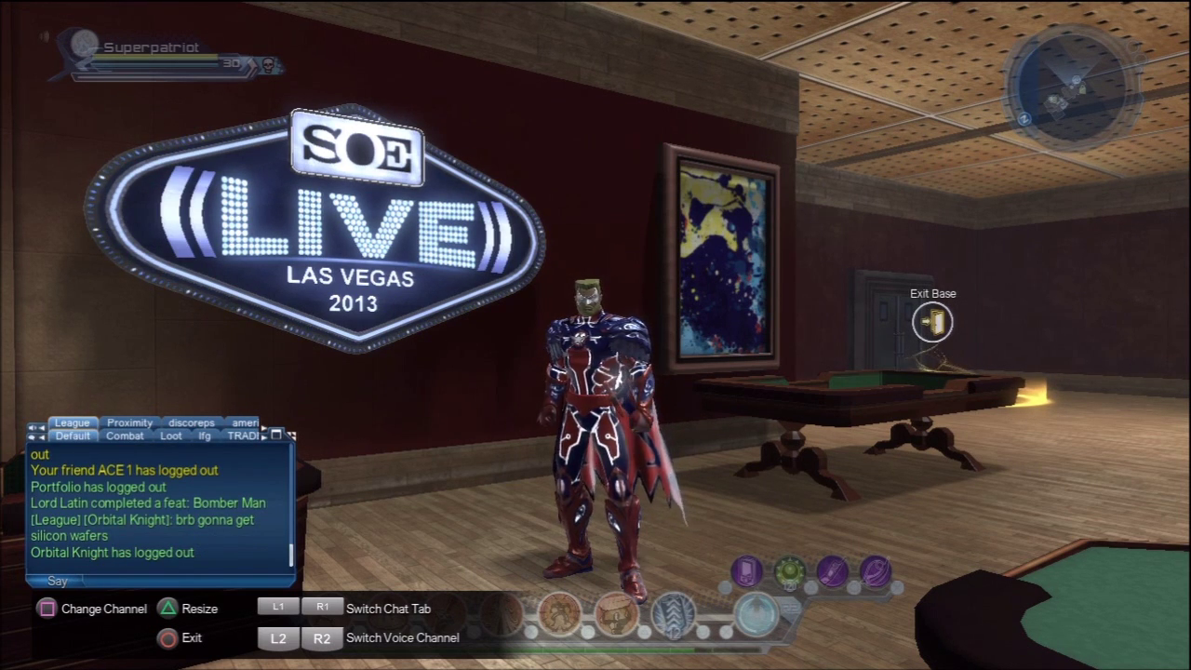
key("R1")
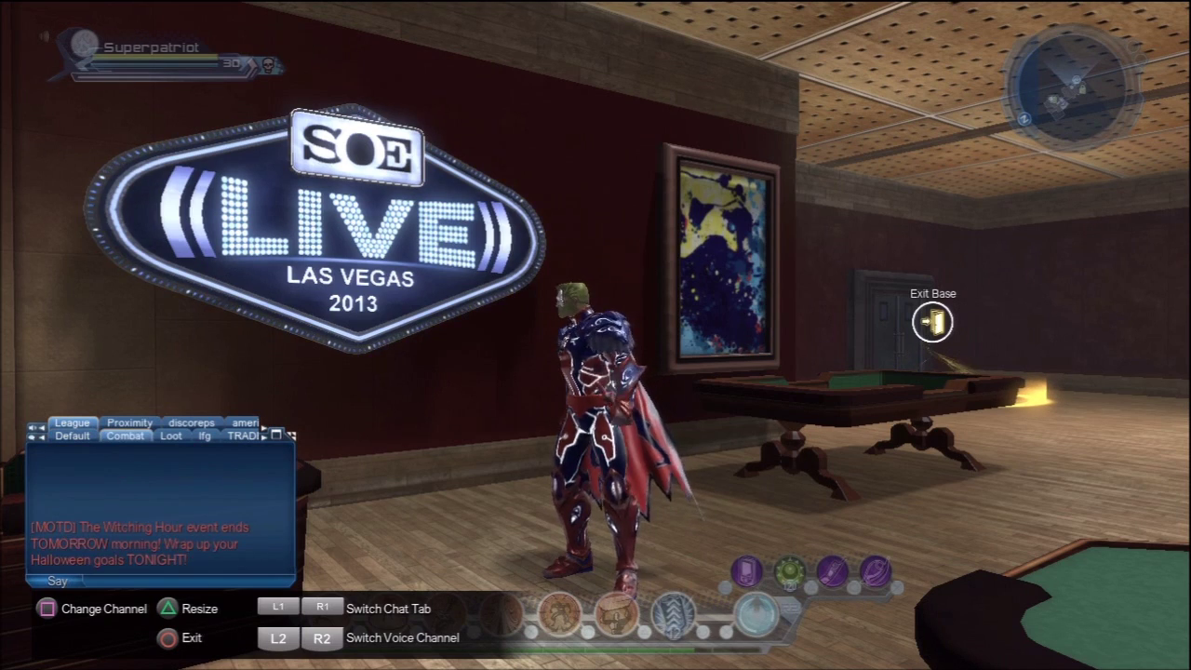
key("R1")
key("R1")
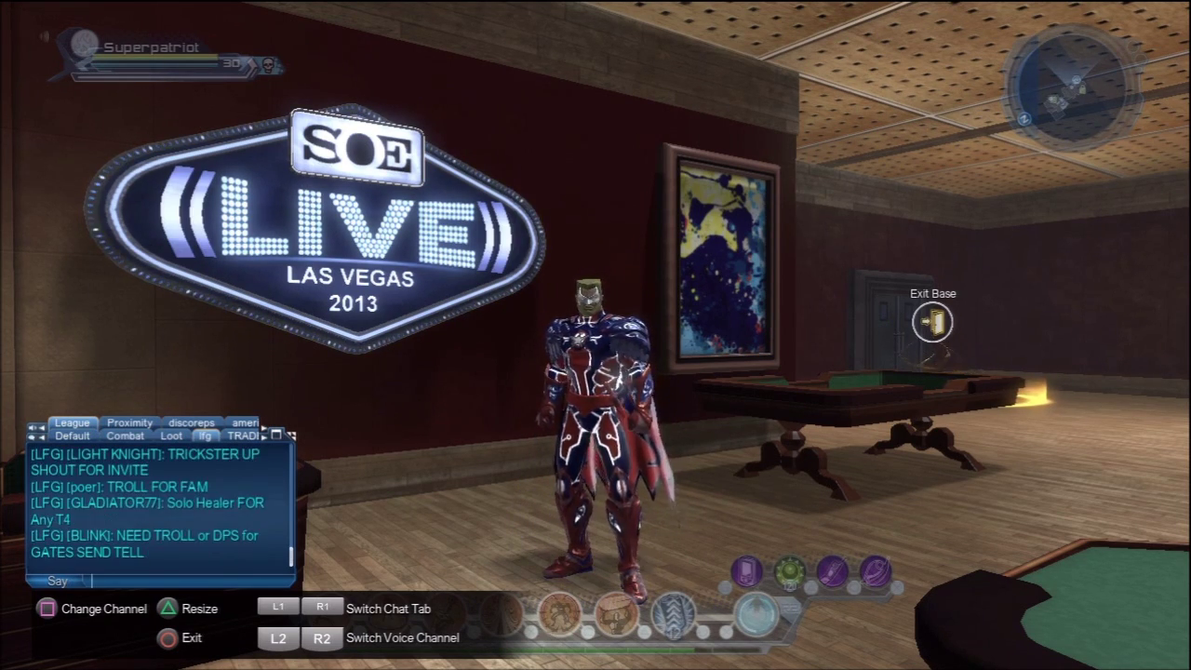
key("R1")
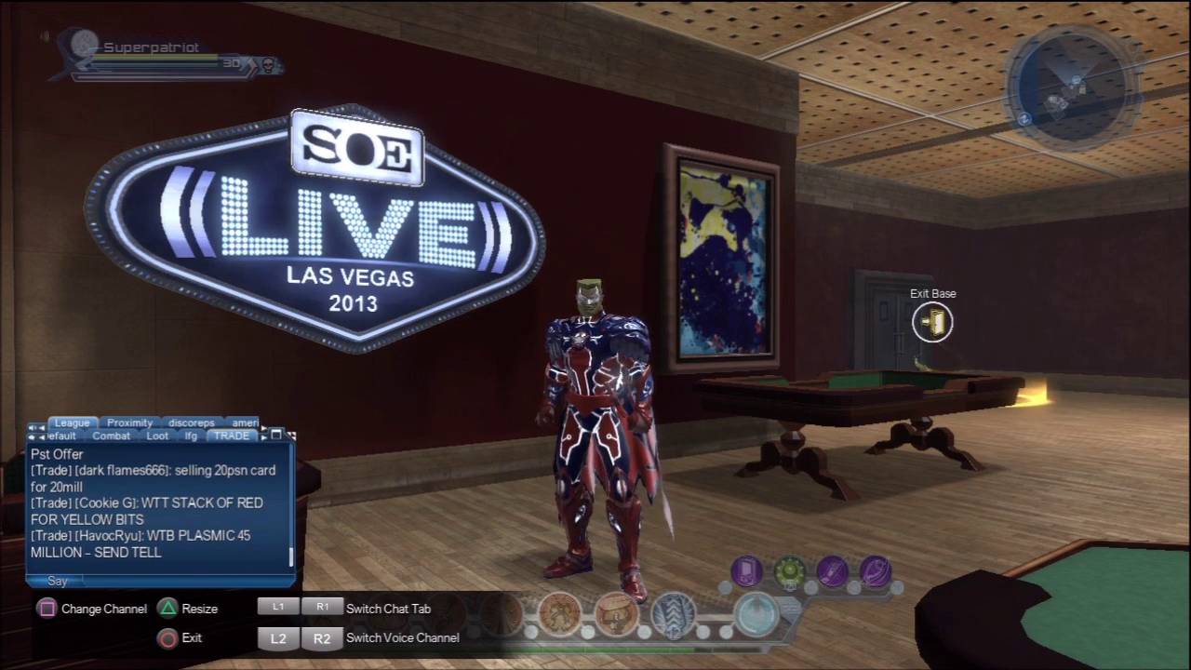
key("R1")
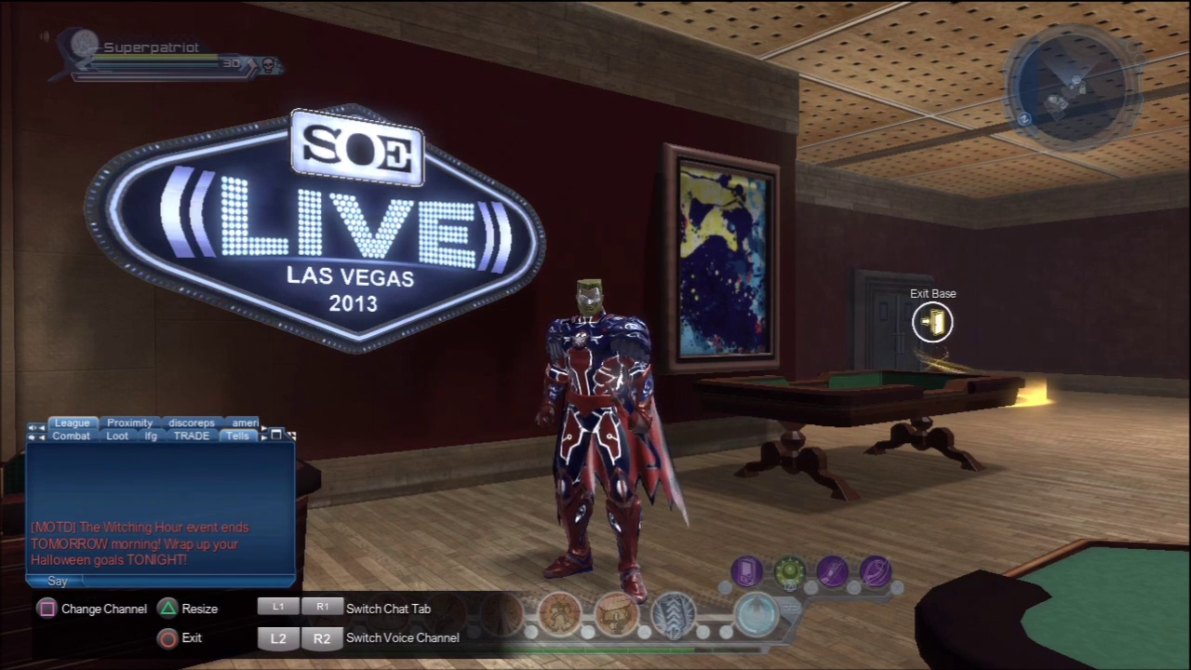
key("R1")
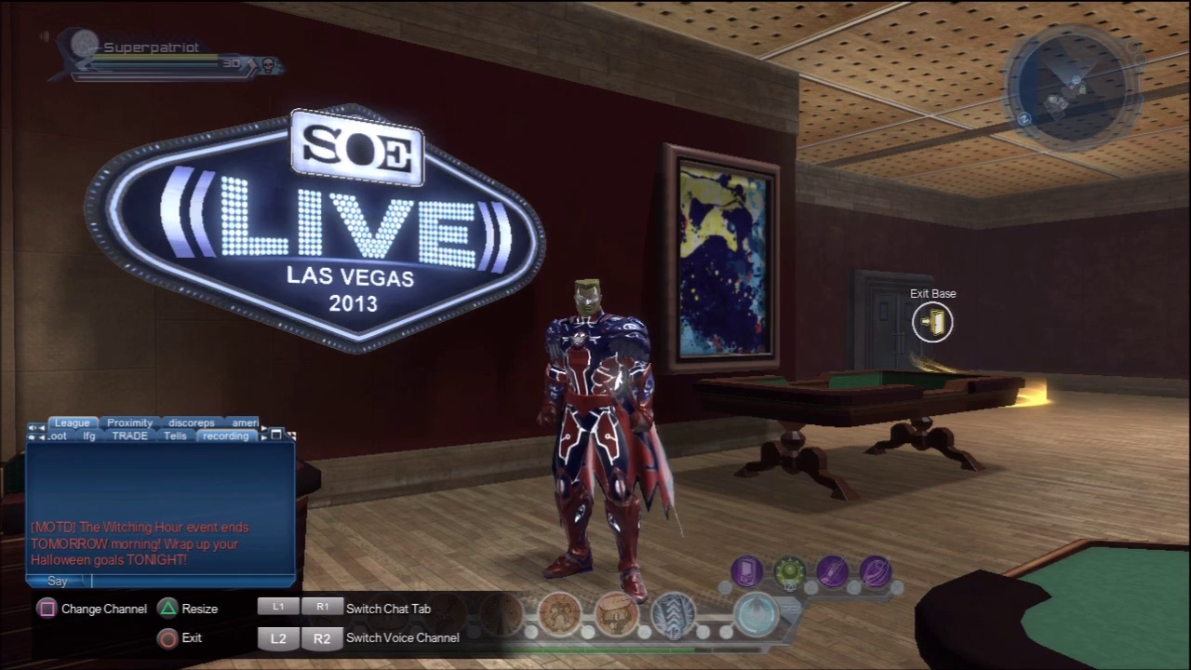
key("Escape")
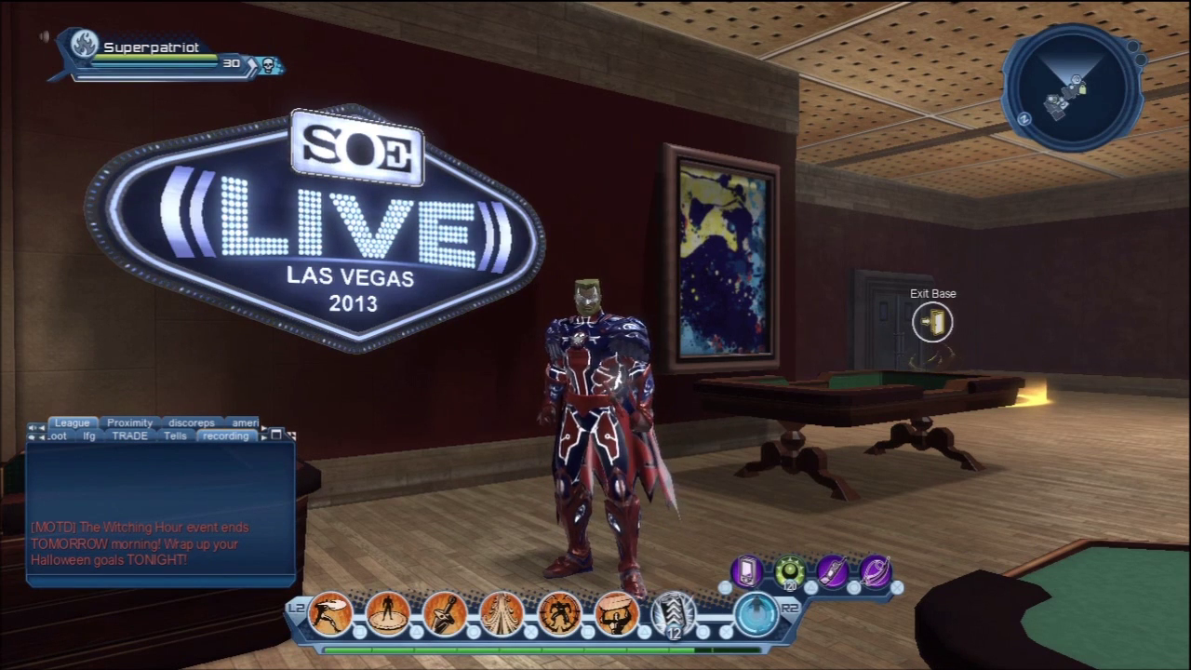
Step: Open the Settings window from the main menu's Options
key("Escape")
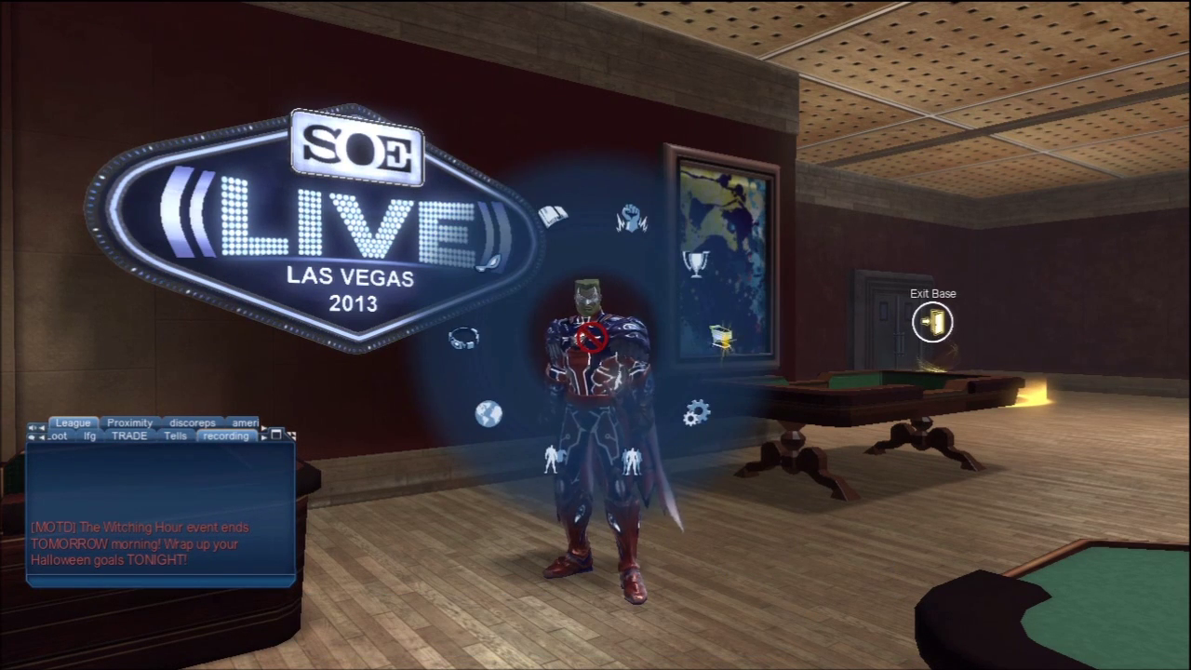
key("Return")
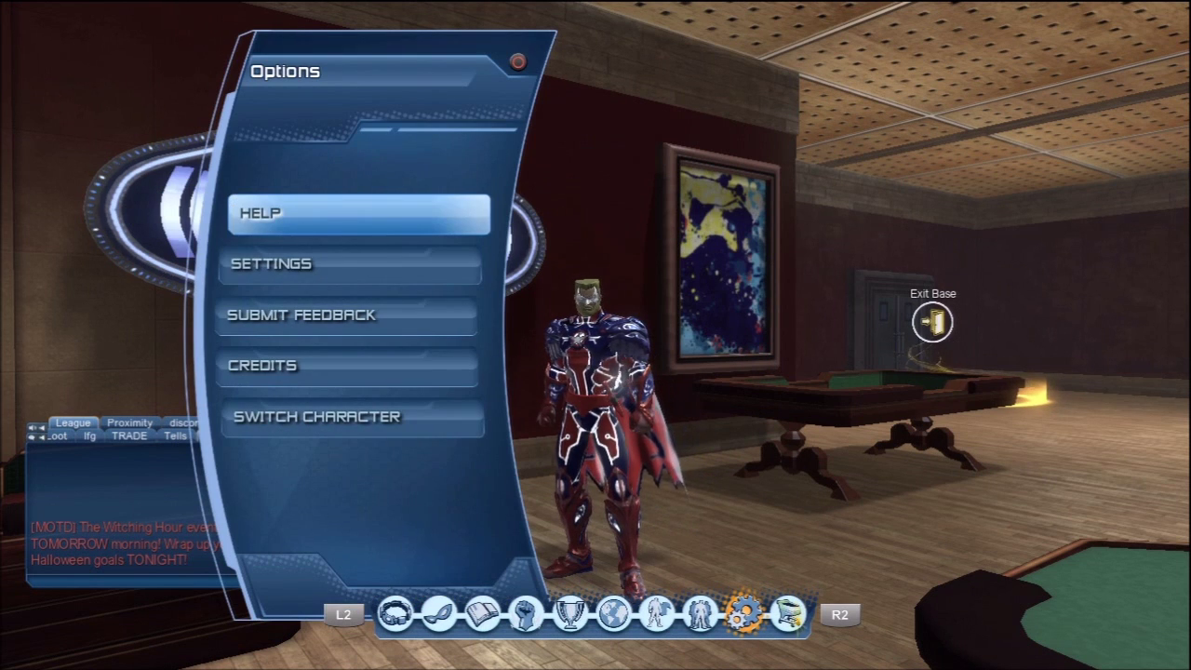
key("Down")
key("Return")
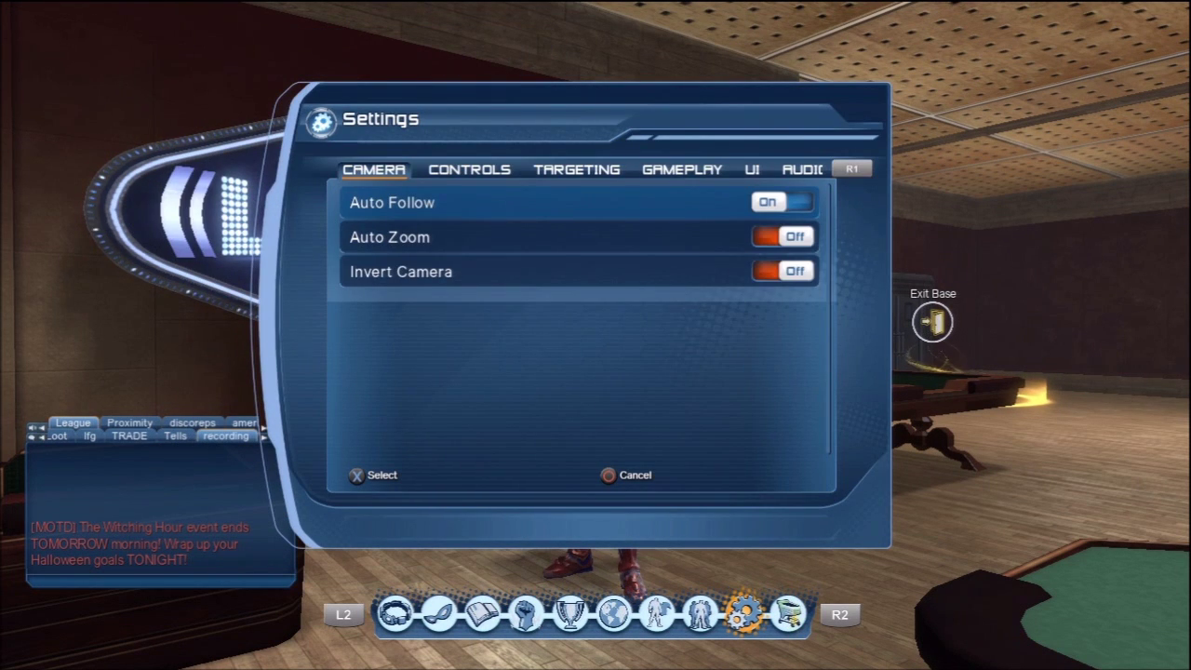
Step: Page past Voice Options to Chat Options and move down to Add New Tab and Join/Create Custom Channel
key("Page_Down")
key("Page_Down")
key("Page_Down")
key("Page_Down")
key("Page_Down")
key("Page_Down")
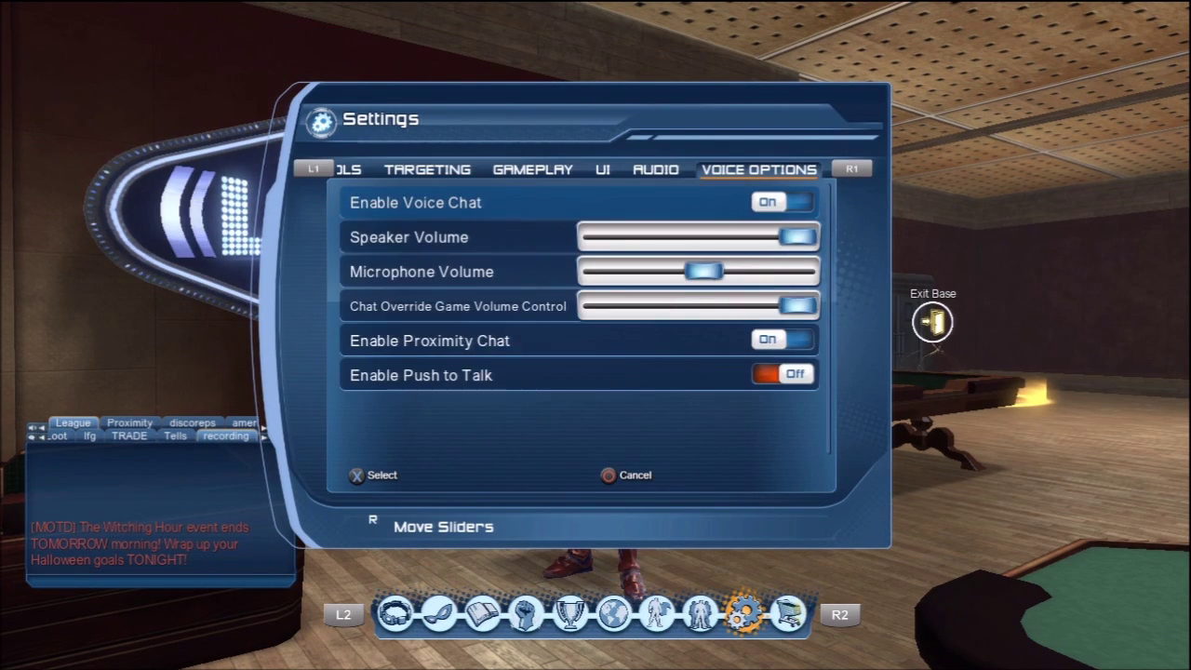
key("Page_Down")
key("Page_Down")
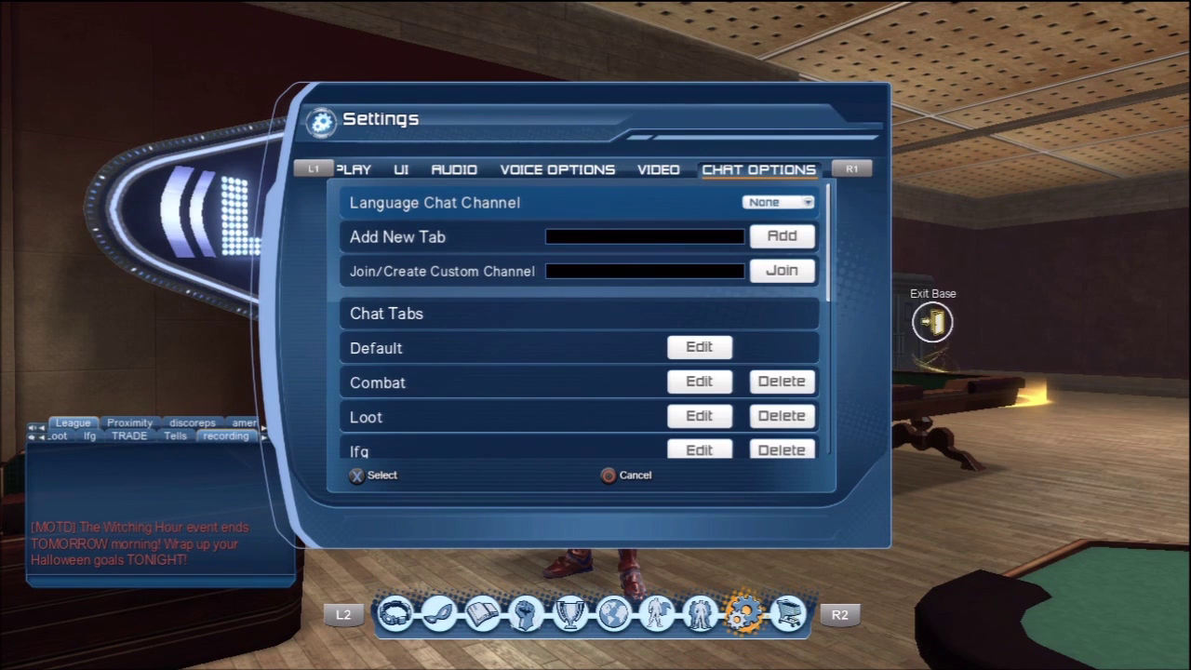
key("Down")
key("Up")
key("Down")
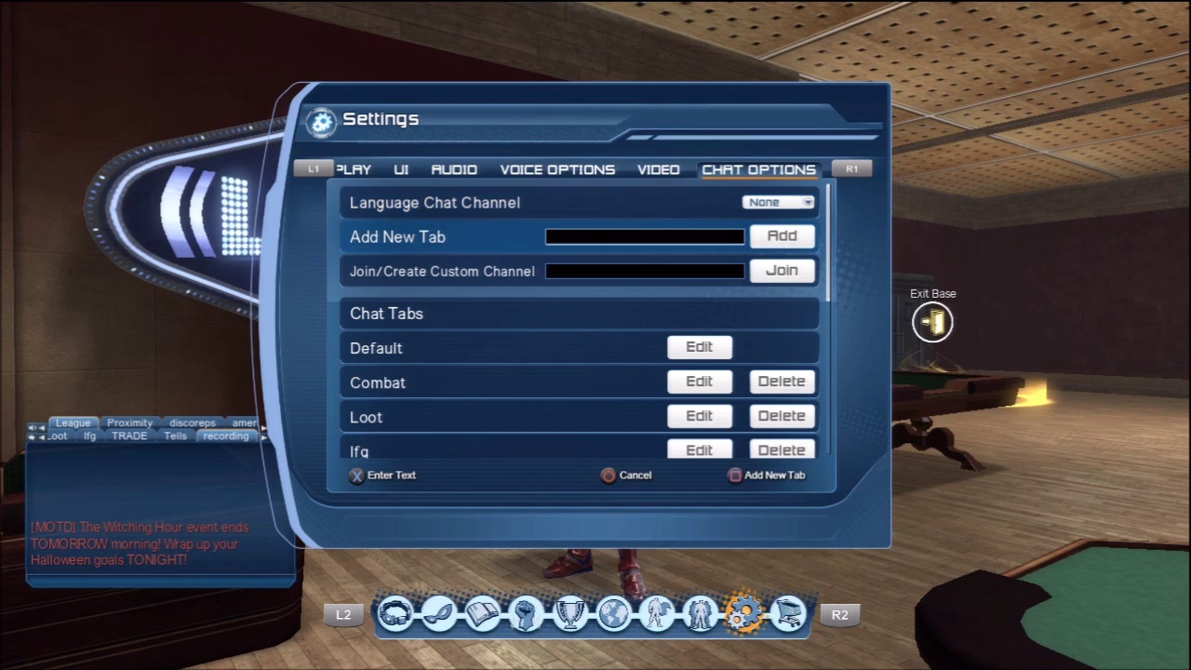
key("Down")
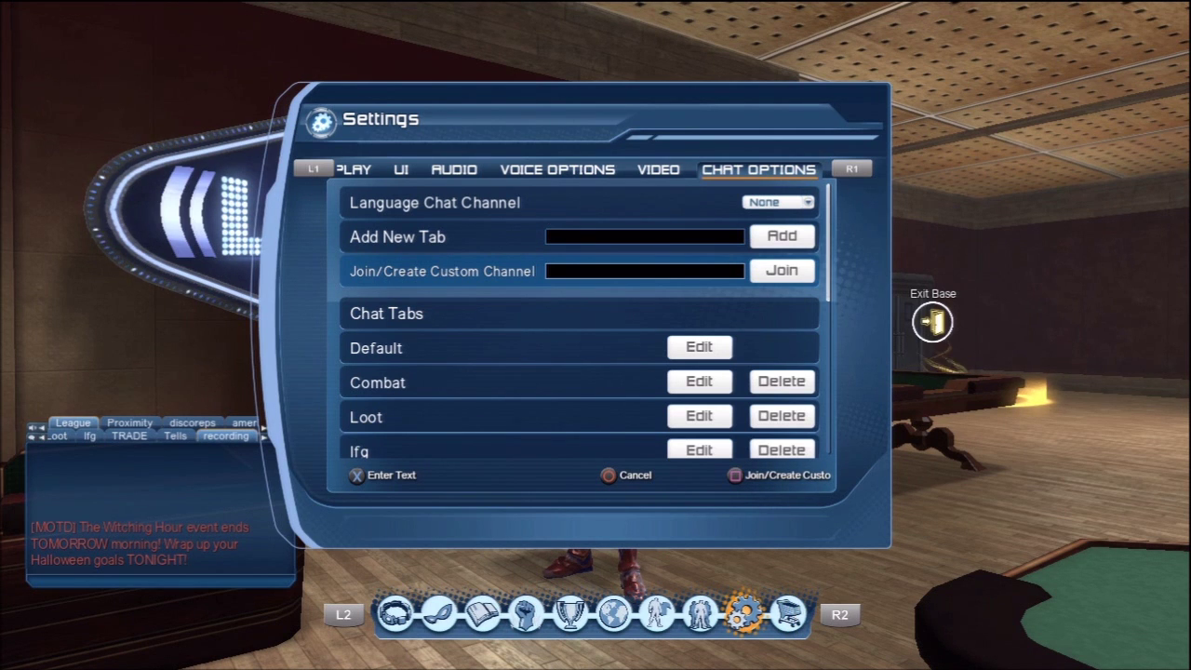
Step: Browse the chat tab list from Default through lfg, TRADE and the custom channels
left_click(390, 347)
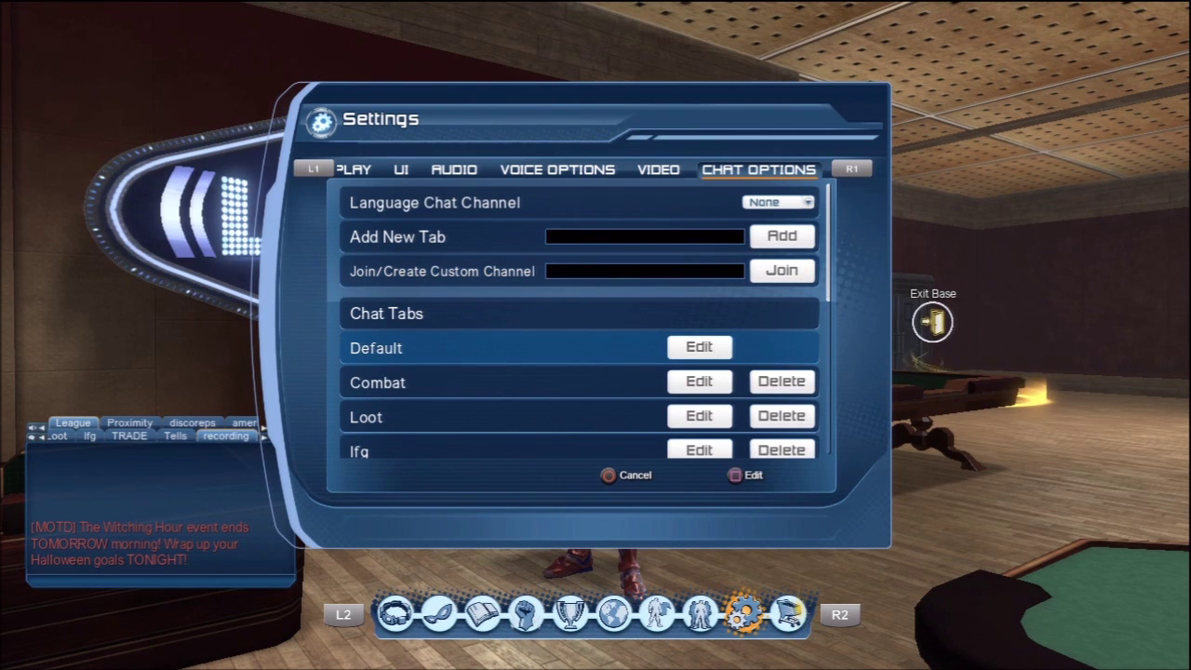
key("Down")
key("Down")
key("Down")
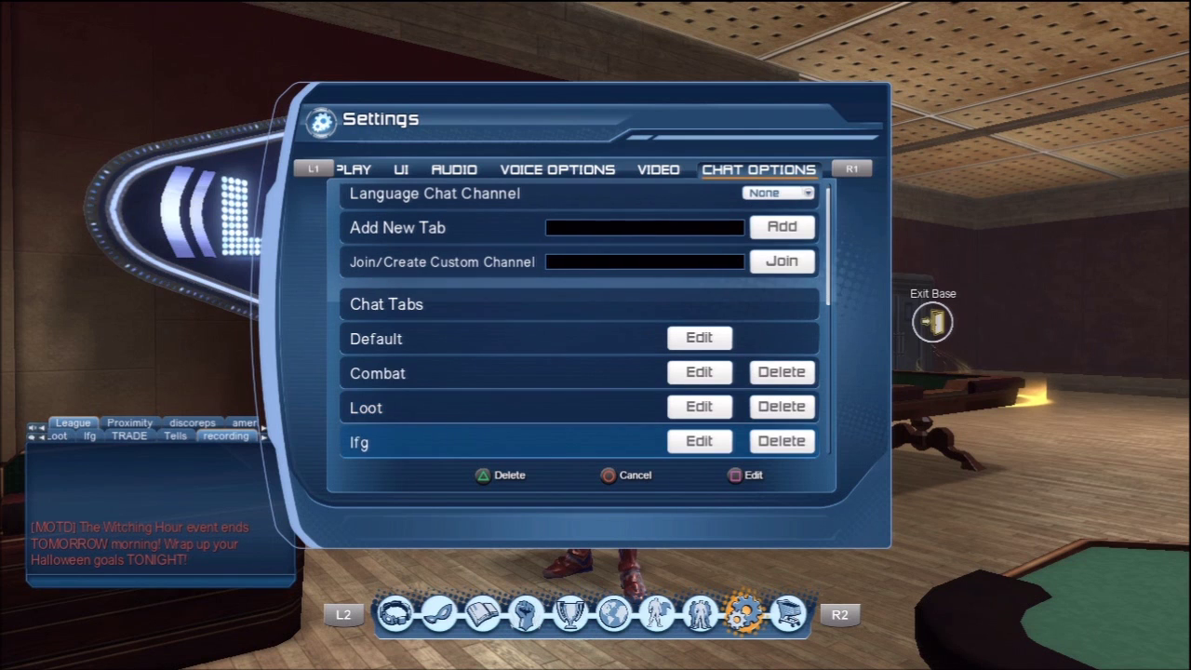
key("Down")
key("Down")
key("Down")
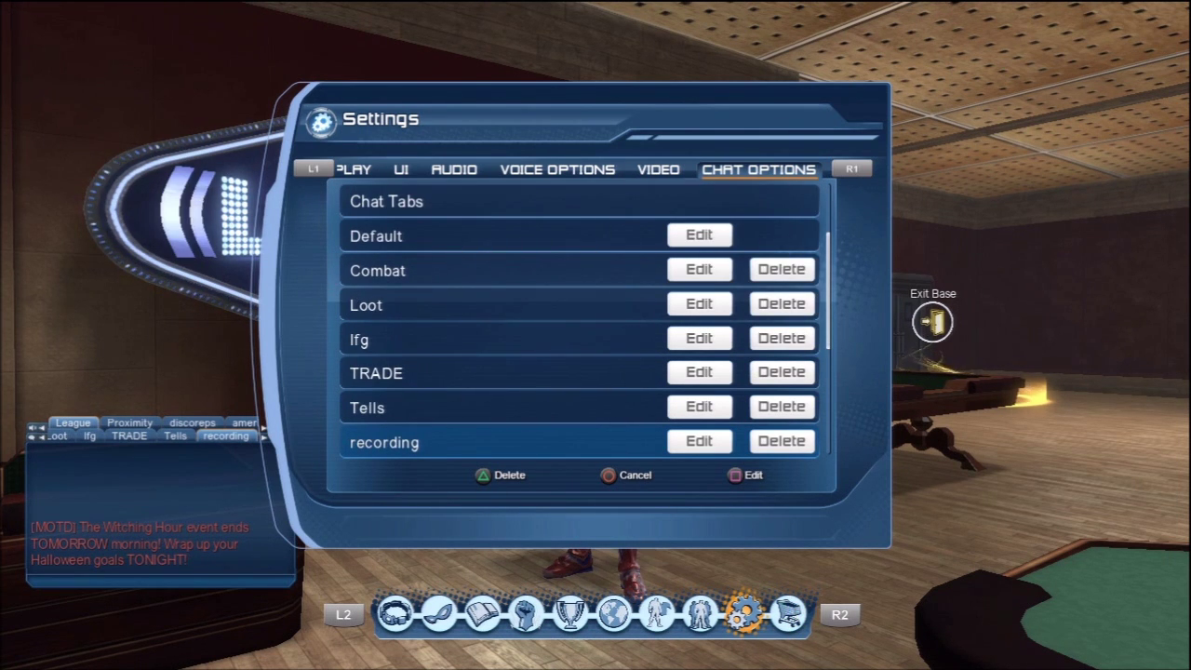
key("Down")
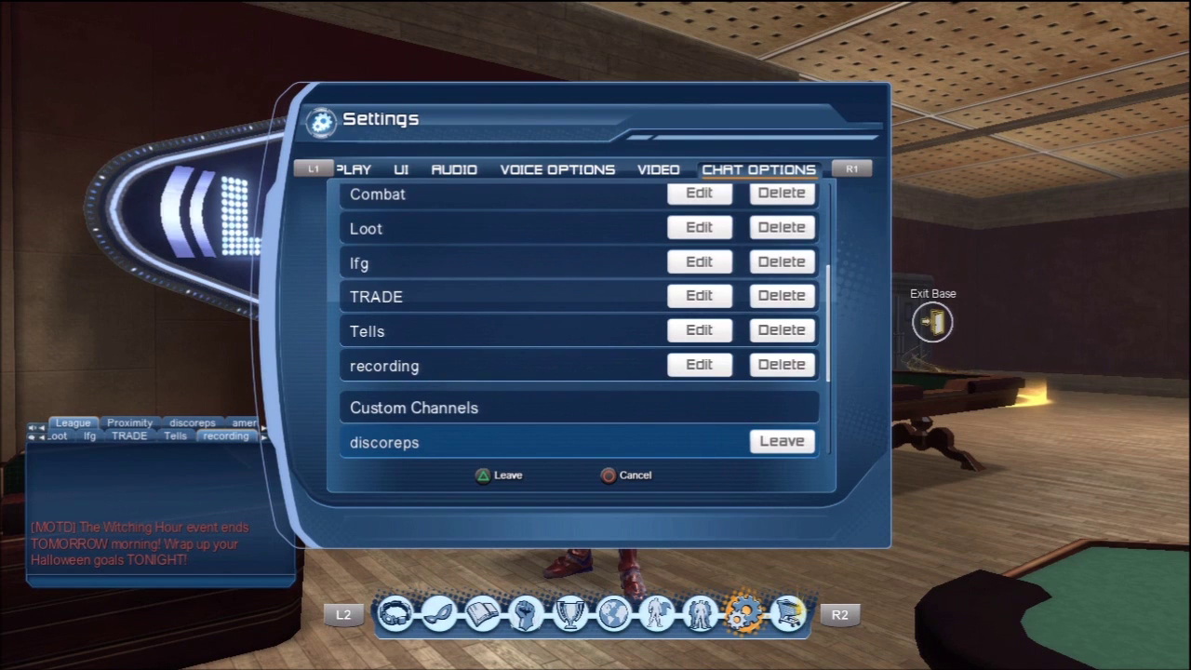
key("Down")
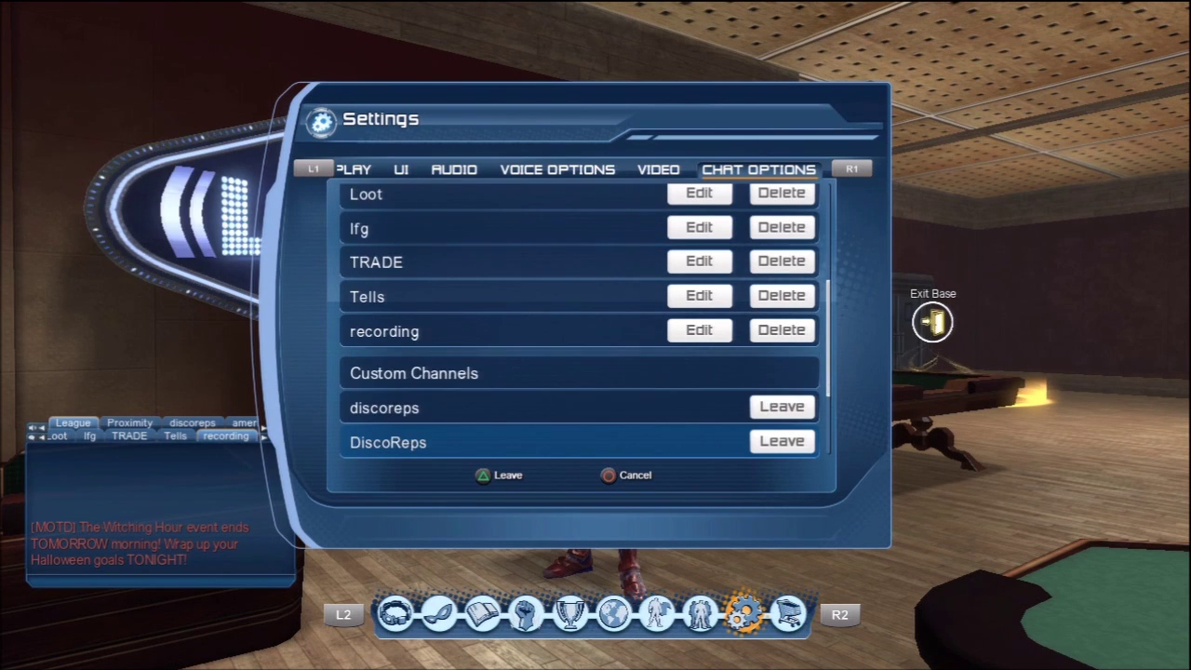
key("Down")
key("Down")
key("Down")
key("Down")
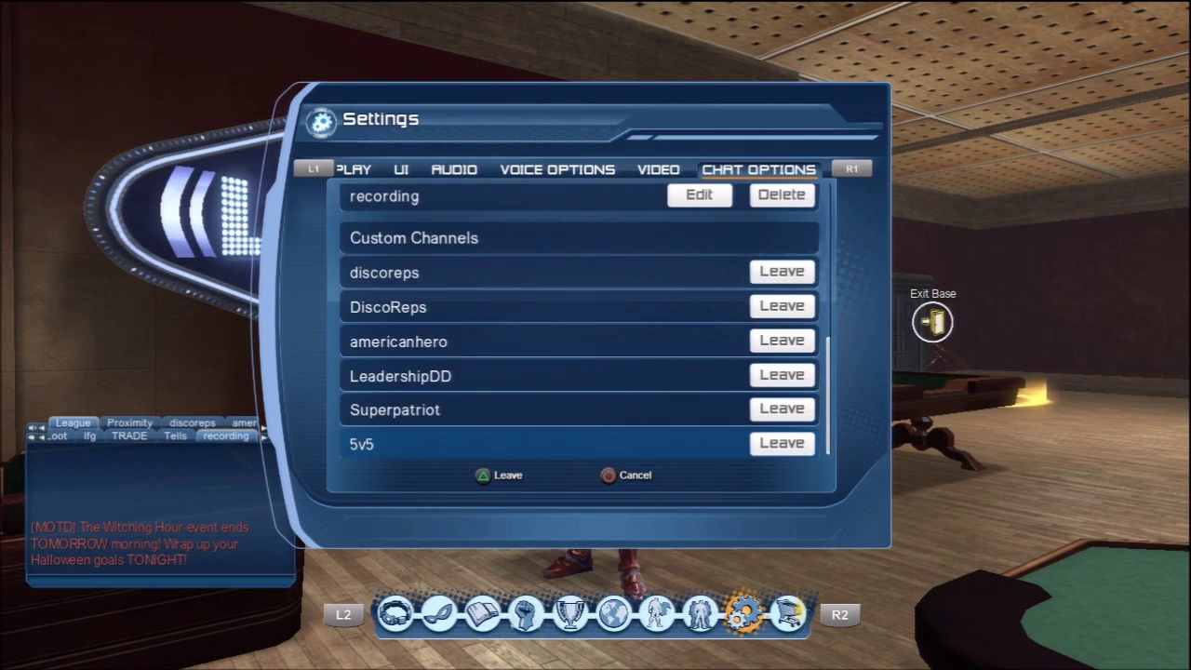
key("Up")
key("Up")
key("Up")
key("Up")
key("Up")
key("Up")
key("Up")
key("Up")
key("Up")
key("Up")
key("Up")
key("Up")
key("Up")
key("Up")
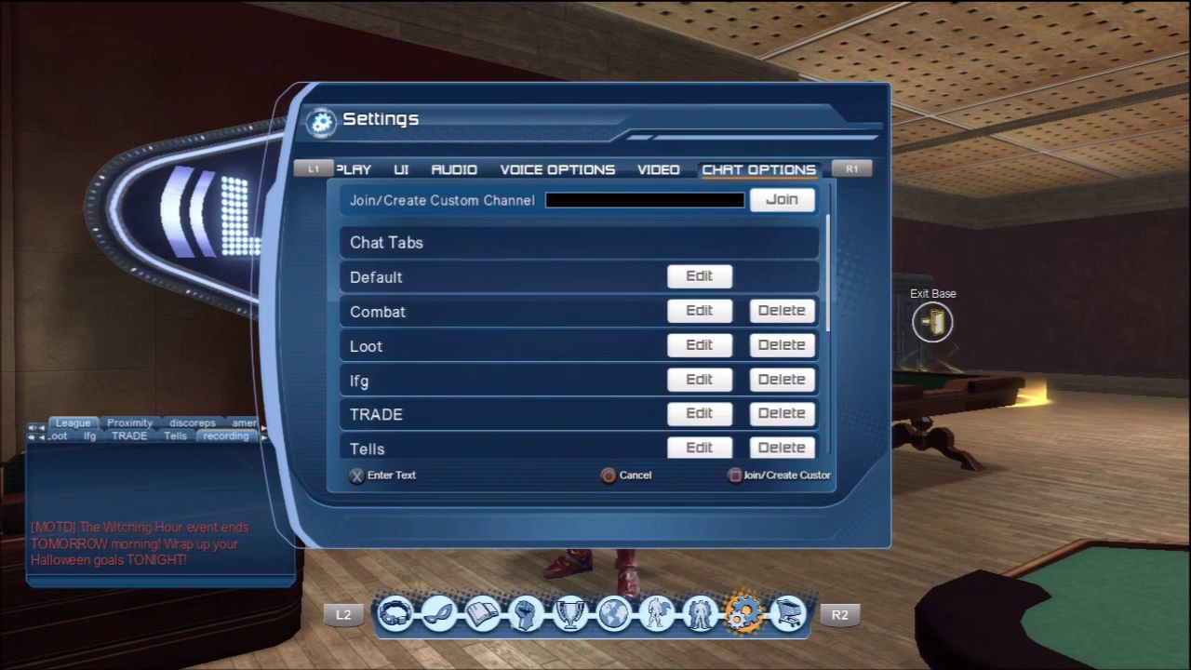
key("Down")
key("Down")
key("Down")
key("Down")
key("Down")
key("Down")
key("Down")
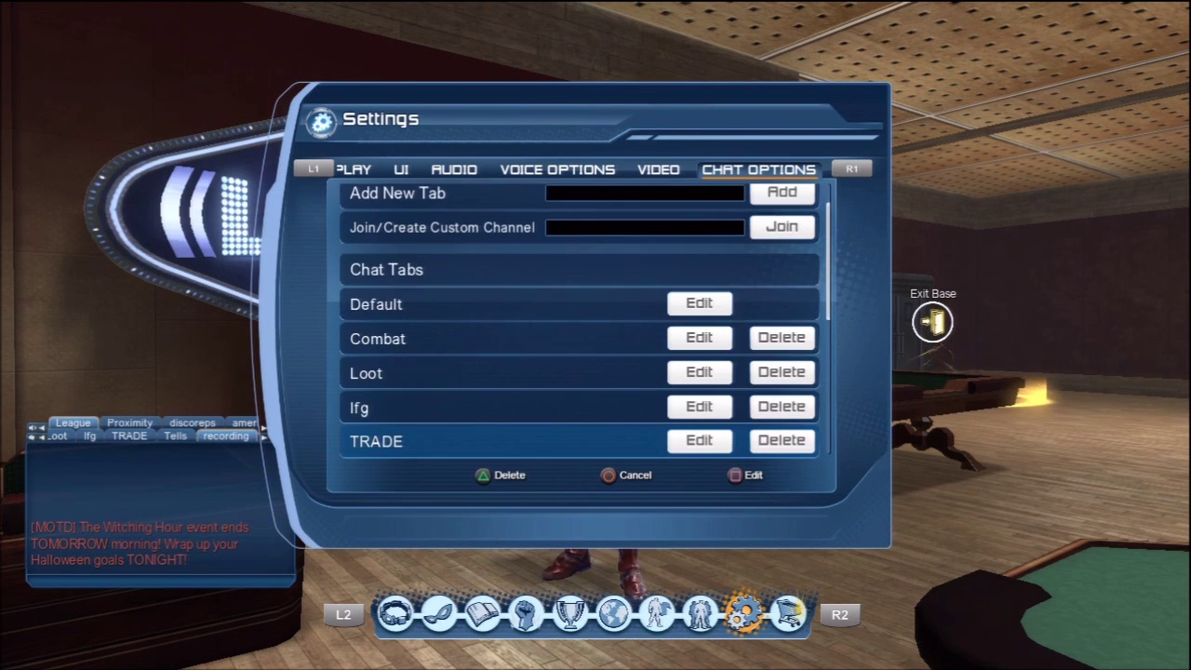
key("Down")
Step: Return to the Add New Tab field and begin editing its name
key("Up")
key("Up")
key("Up")
key("Up")
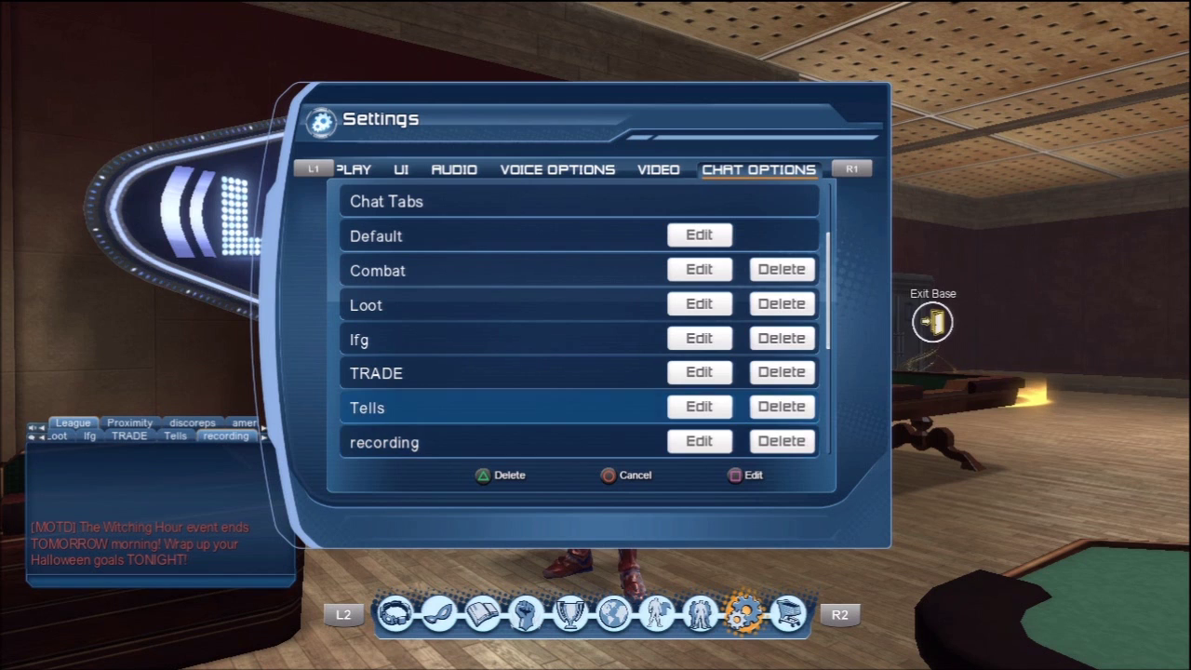
key("Up")
key("Up")
key("Up")
key("Up")
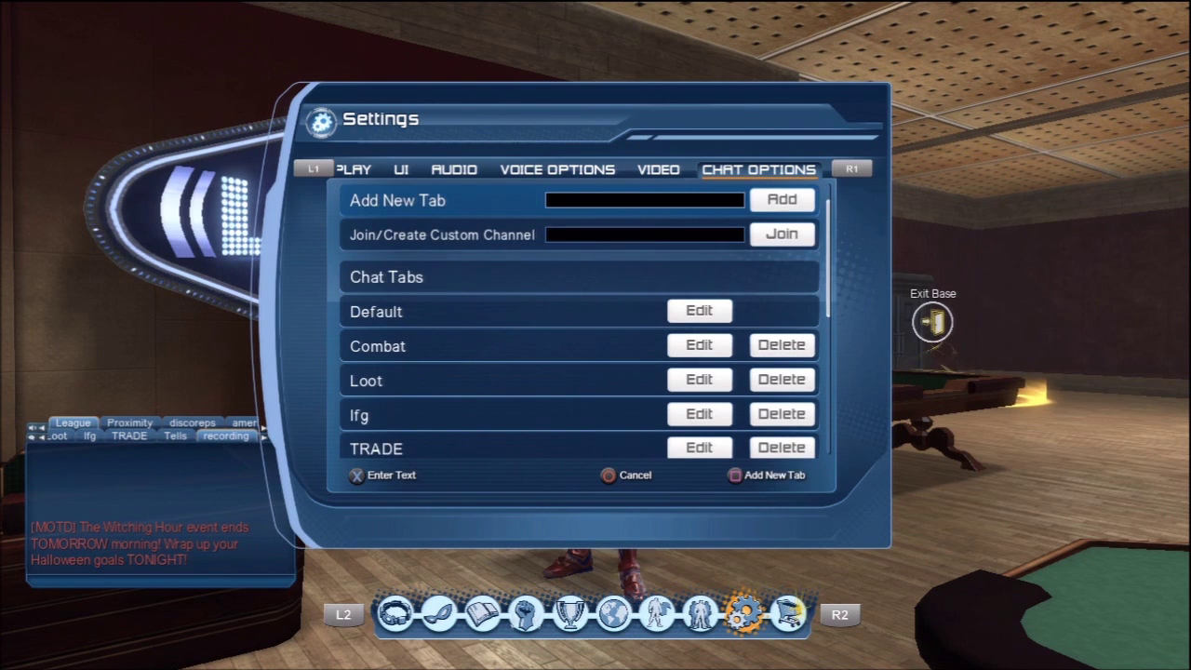
key("Up")
key("Down")
key("Down")
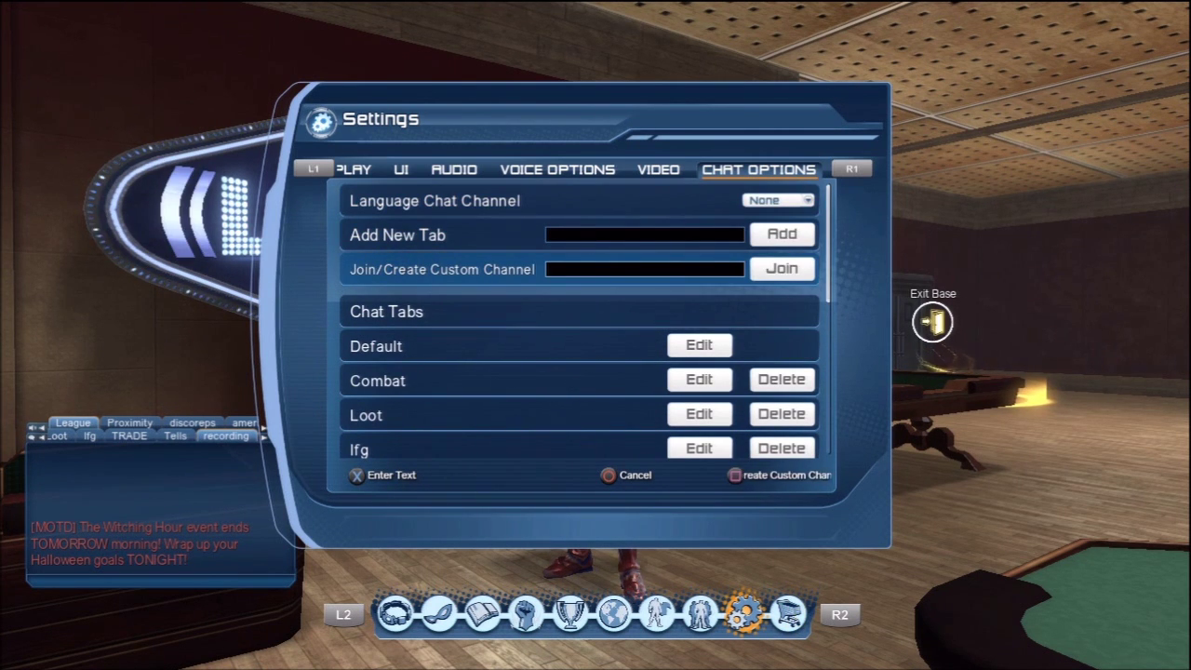
key("Up")
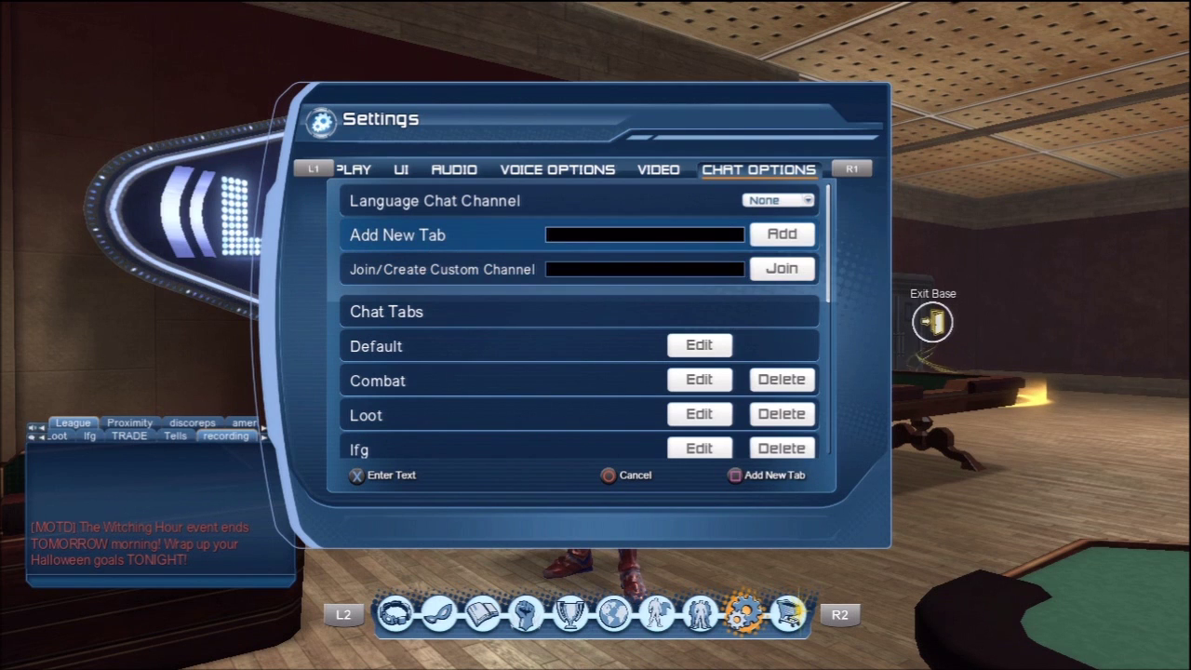
key("Return")
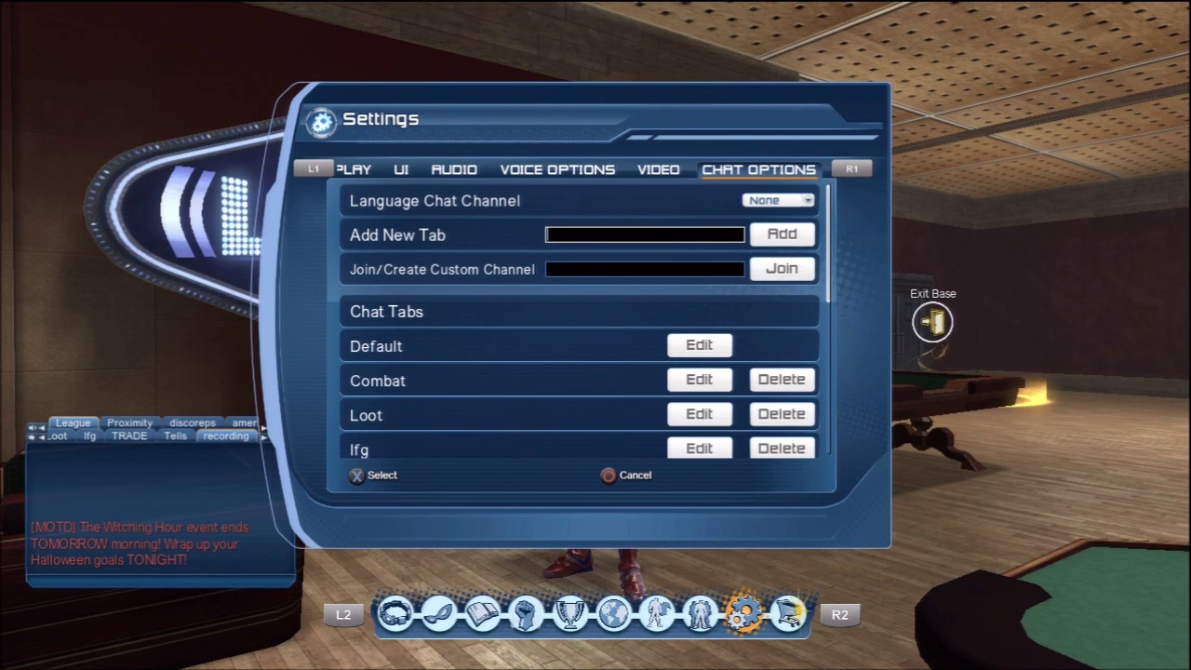
Step: Enter 5v5 as the new tab name, add the tab, and highlight it at the list's end
type("S")
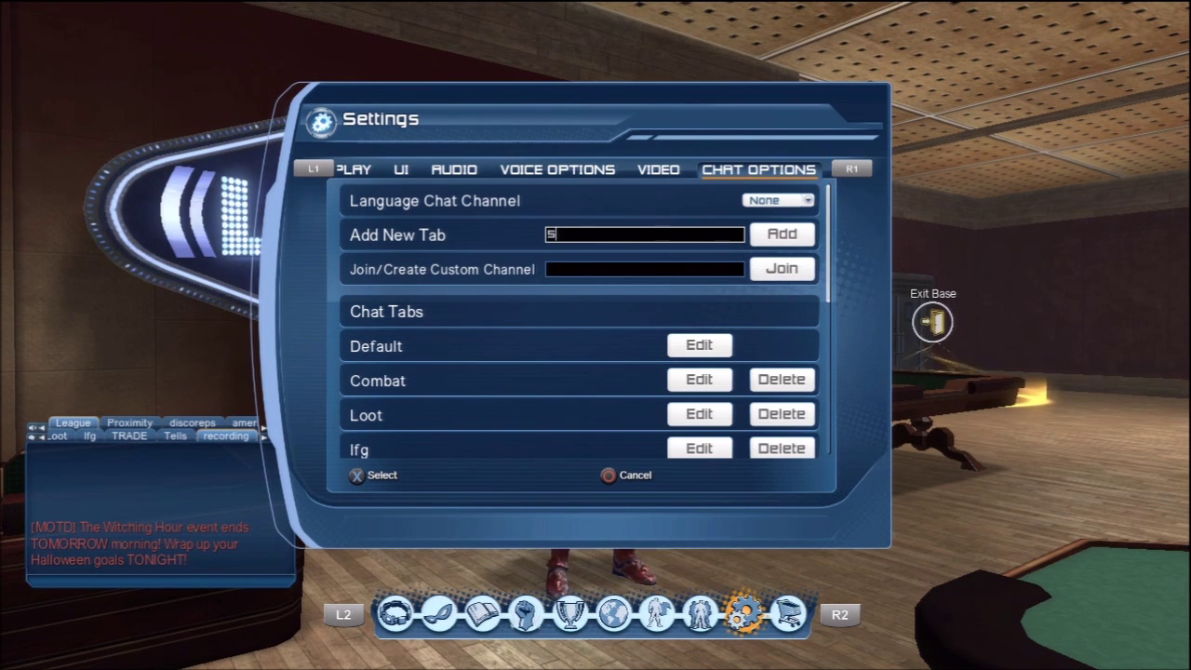
type("vS")
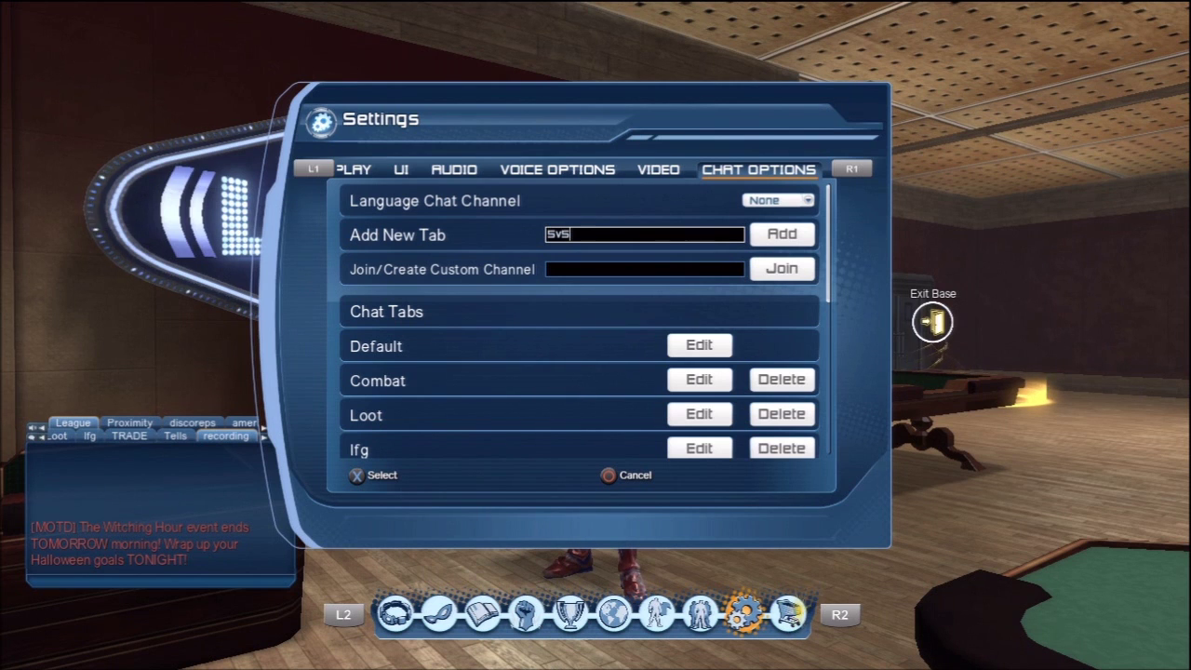
key("Up")
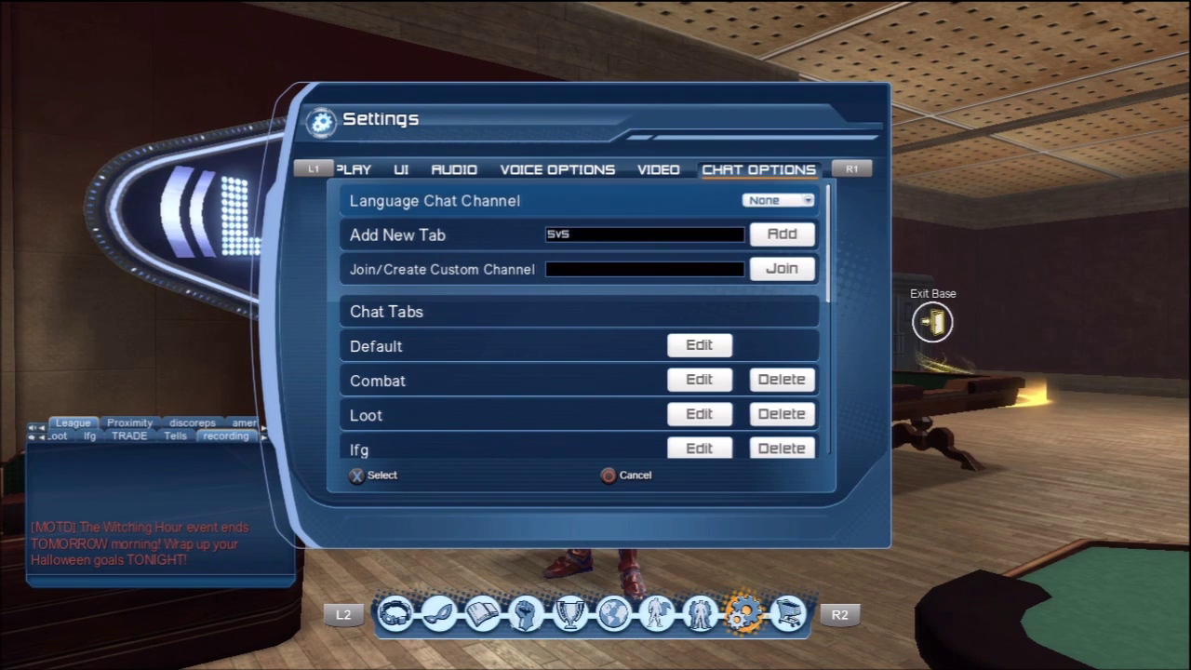
key("Down")
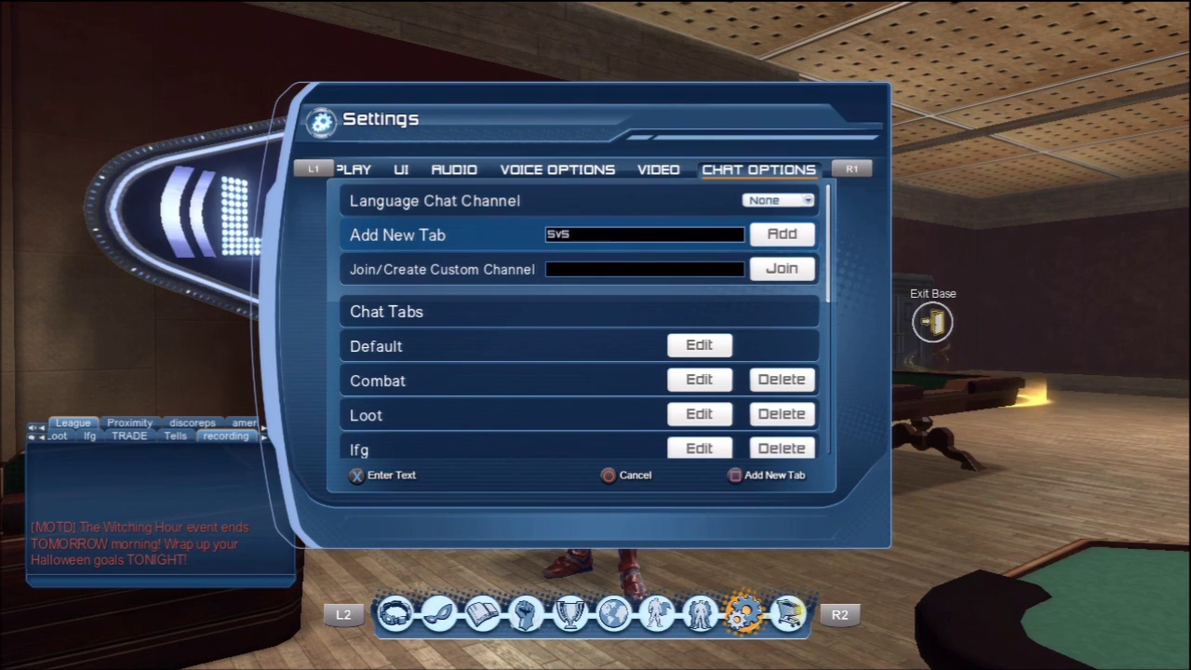
key("Return")
key("Down")
key("Down")
key("Down")
key("Down")
key("Down")
key("Down")
key("Down")
key("Down")
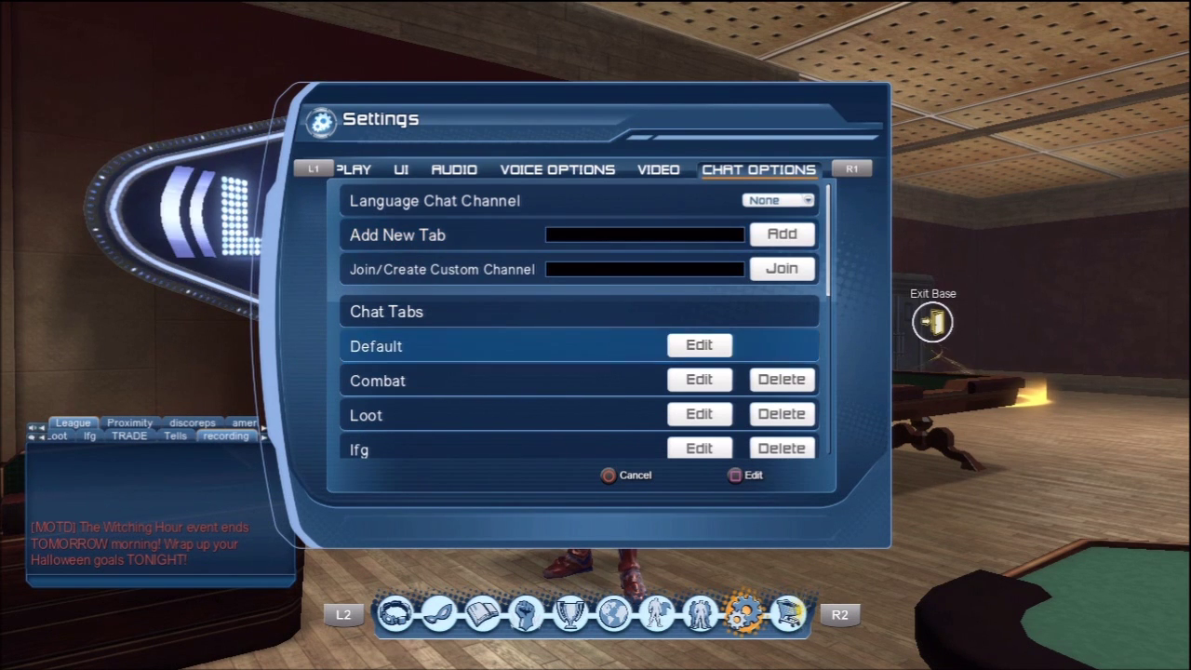
key("Down")
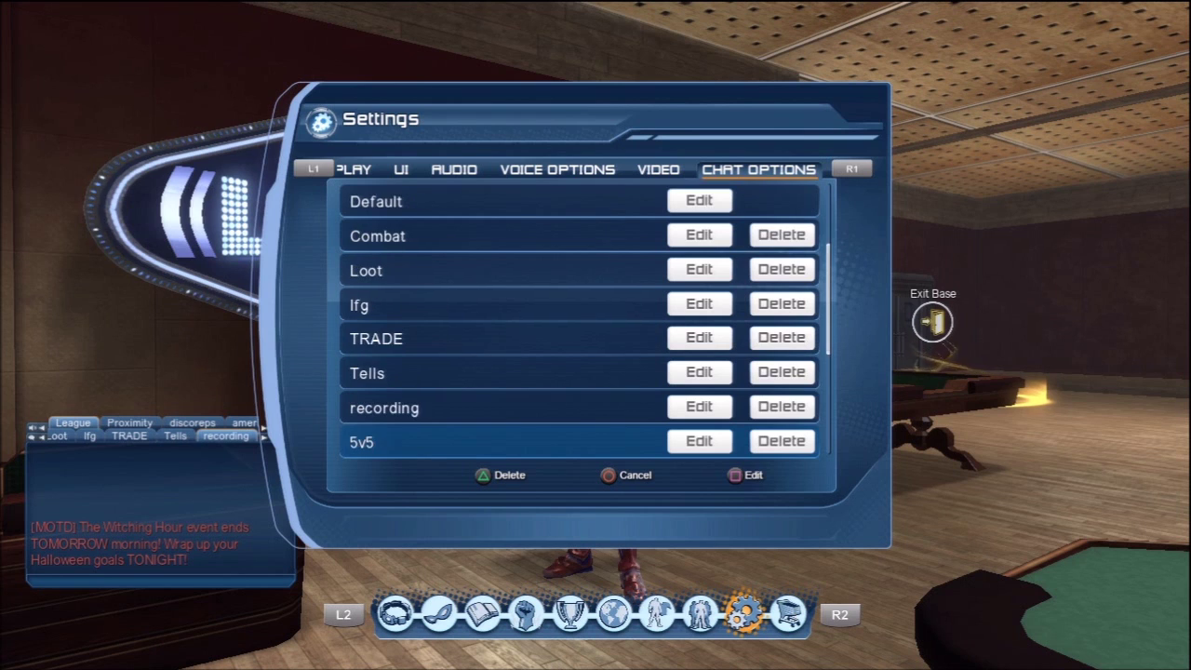
Step: In the 5v5 tab's channel filters, switch on the 5v5 channel and save
key("Down")
key("Up")
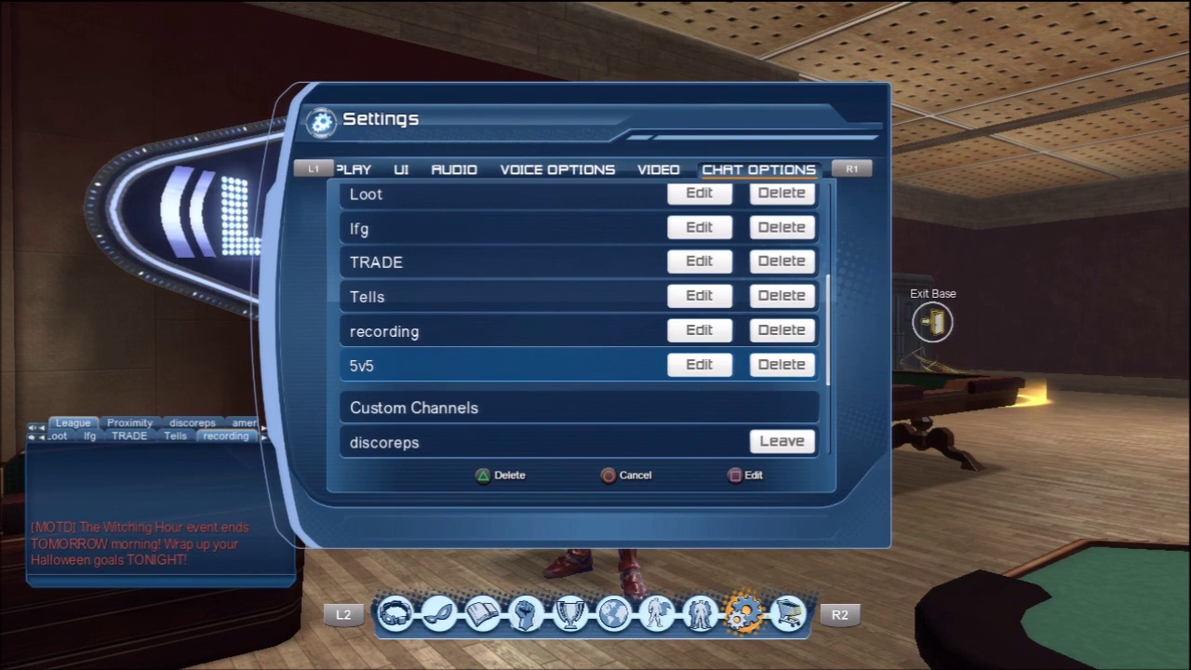
key("Return")
key("Down")
key("Down")
key("Down")
key("Down")
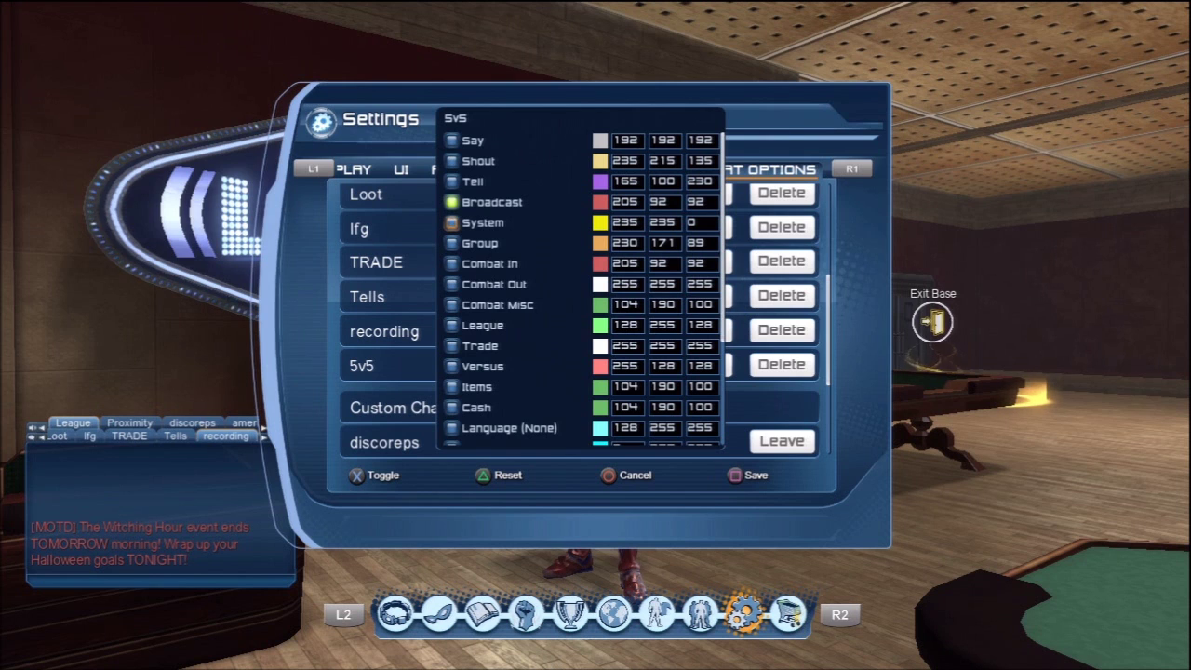
key("Down")
key("Down")
key("Down")
key("Down")
key("Down")
key("Down")
key("Down")
key("Down")
key("Down")
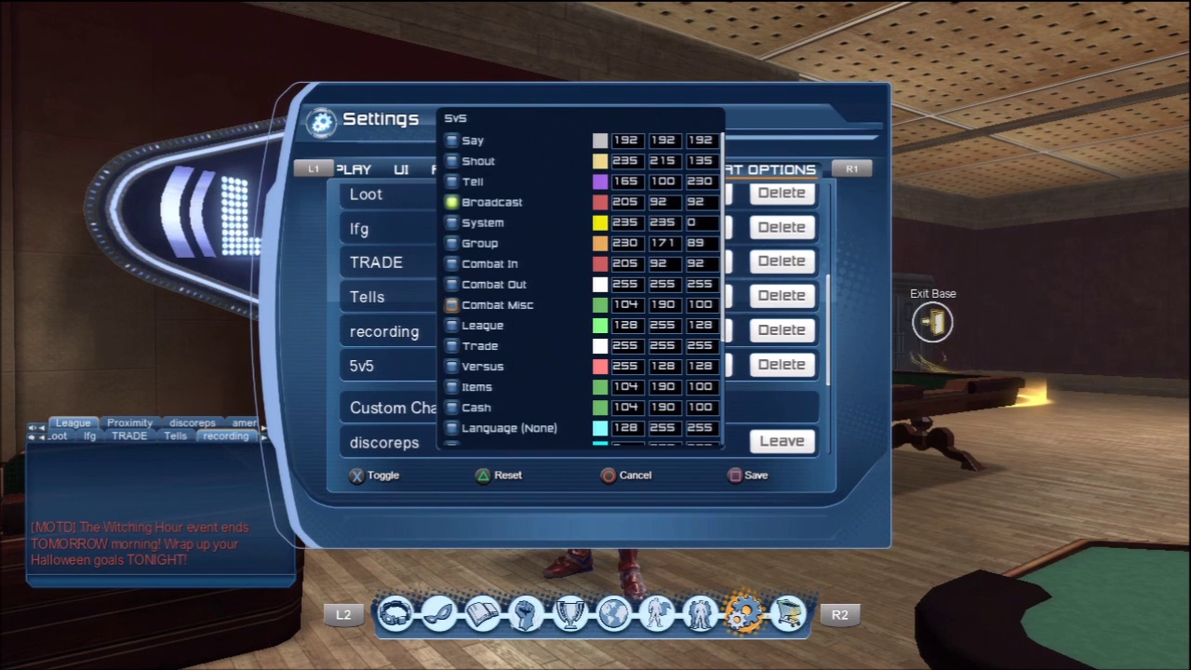
key("Down")
key("Down")
key("Down")
key("Down")
key("Down")
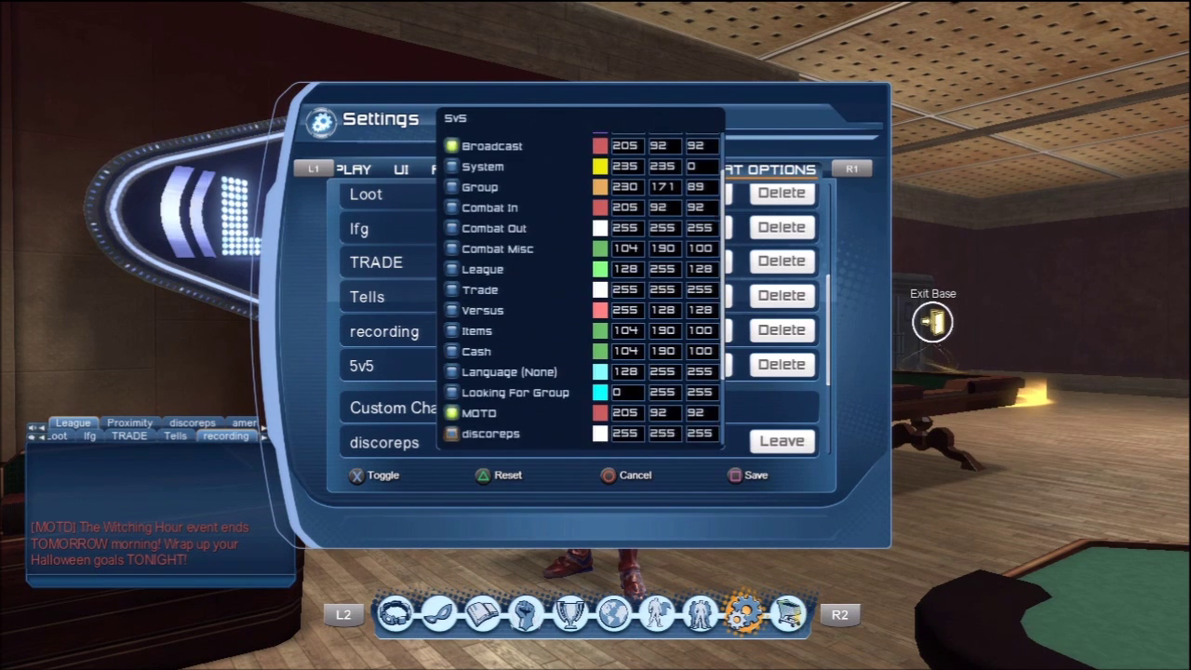
key("Up")
key("Up")
key("Up")
key("Down")
key("Down")
key("Down")
key("Down")
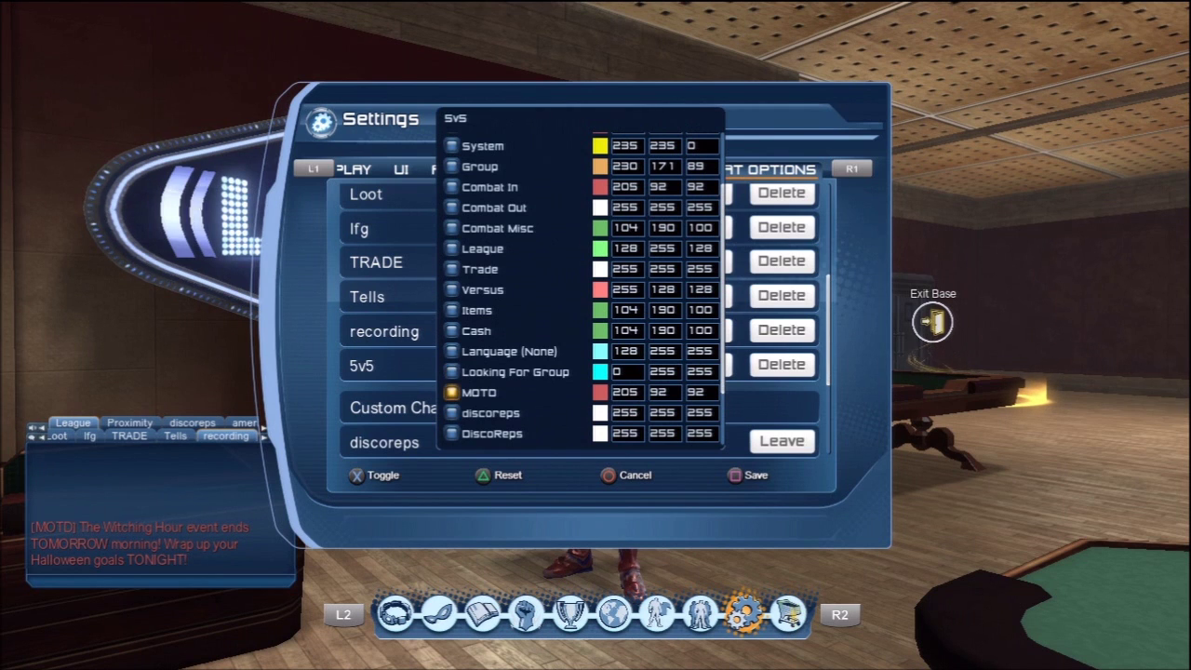
key("Down")
key("Down")
key("Down")
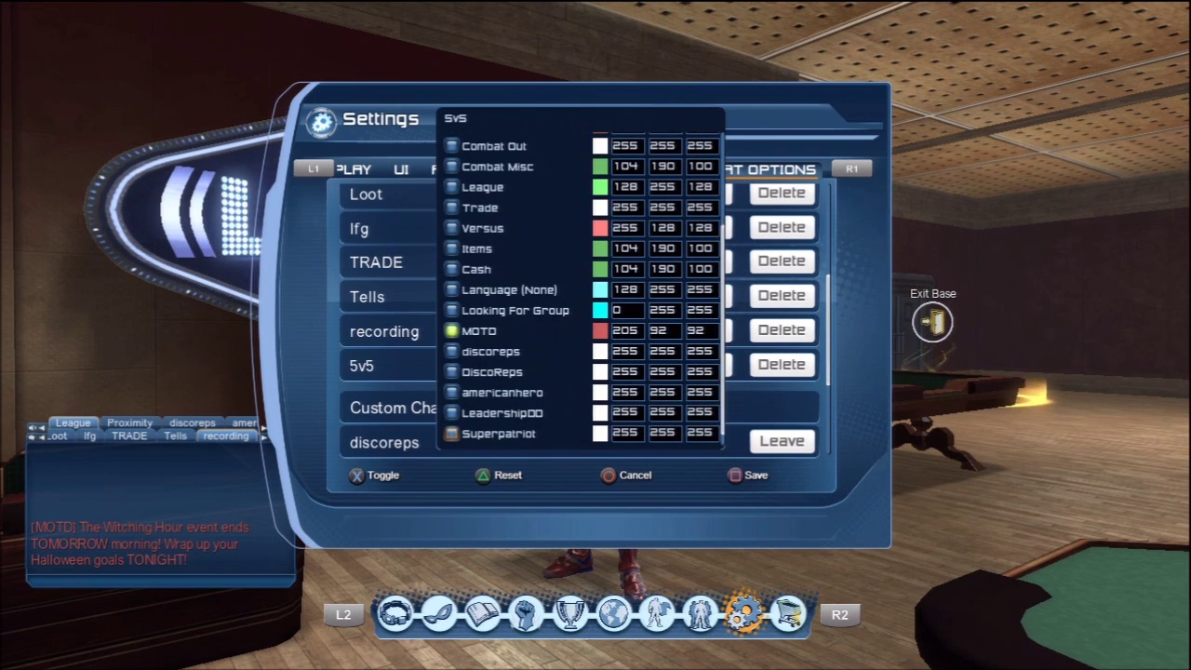
key("Return")
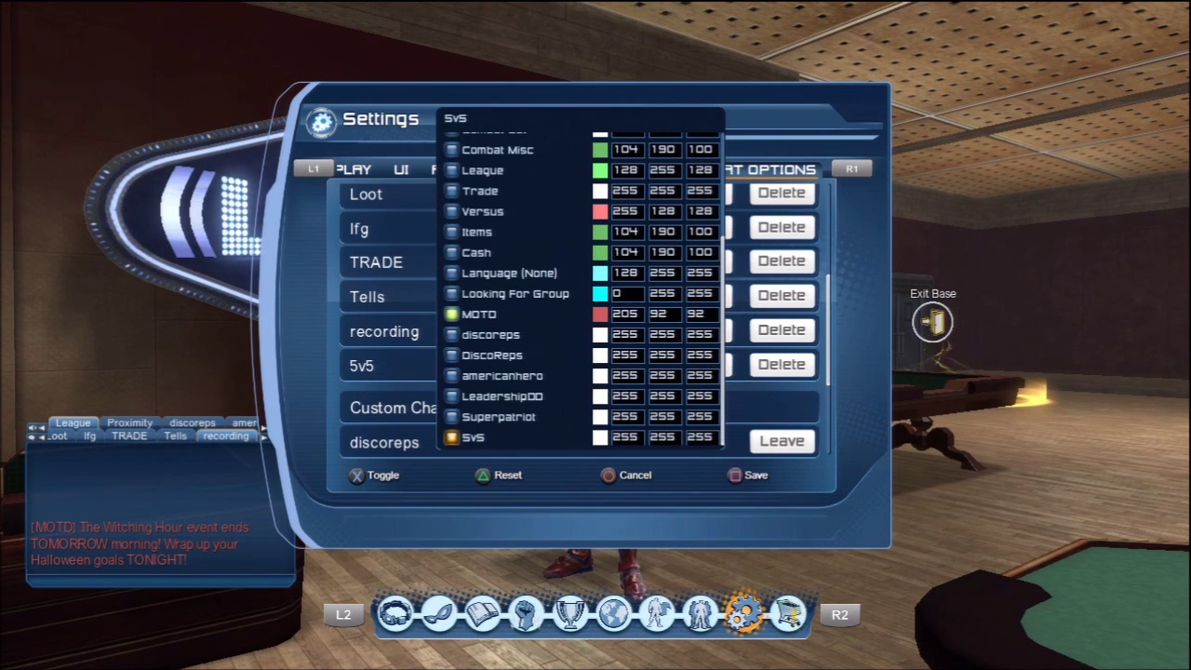
key("Escape")
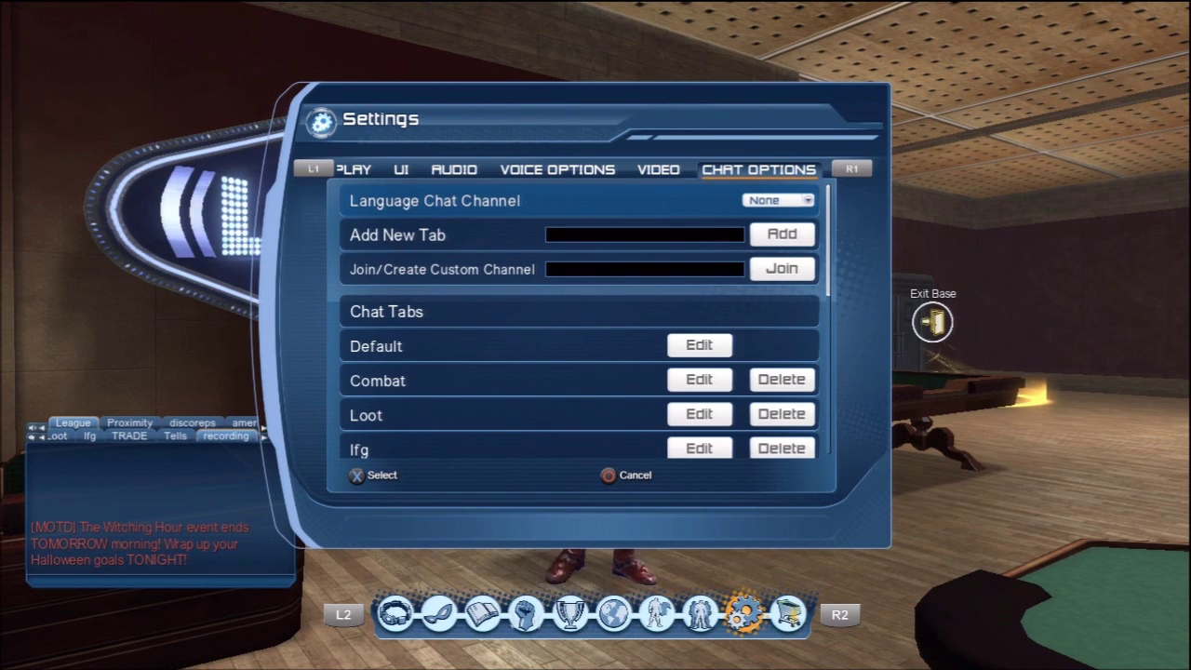
Step: Open the Default tab's filters and scan channels Versus, System, Shout, Tell, Broadcast and Trade down to SVS
key("Down")
key("Down")
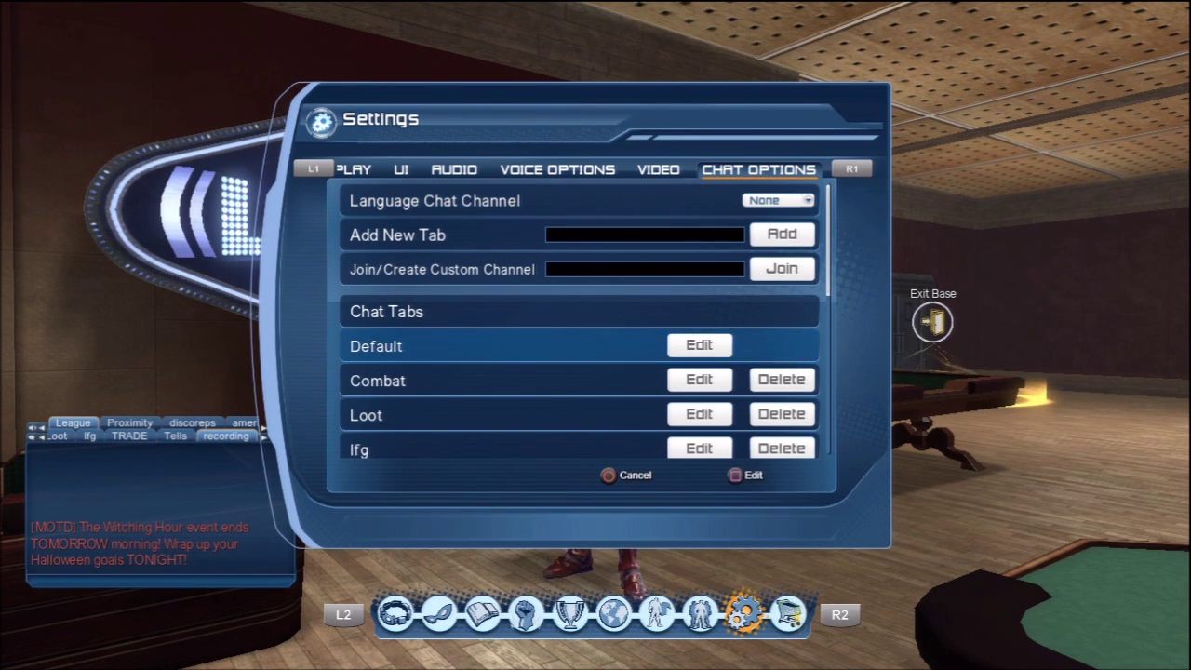
key("Up")
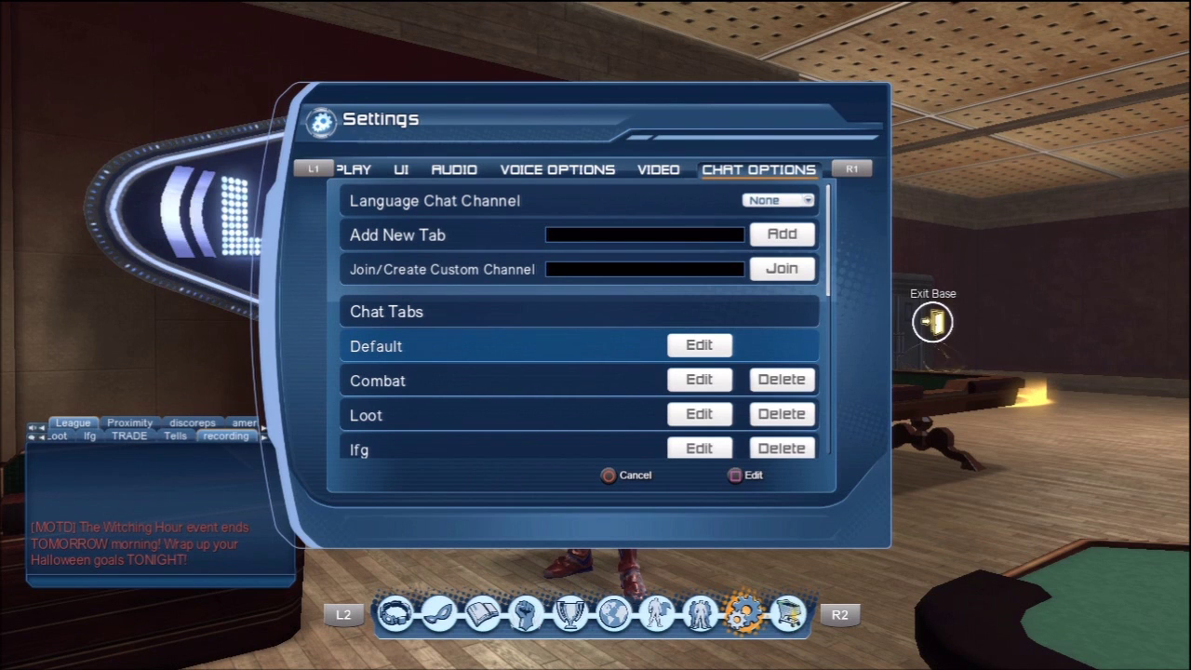
key("Down")
key("Down")
key("Down")
key("Down")
key("Down")
key("Down")
key("Down")
key("Down")
key("Down")
key("Down")
key("Down")
key("Down")
key("Down")
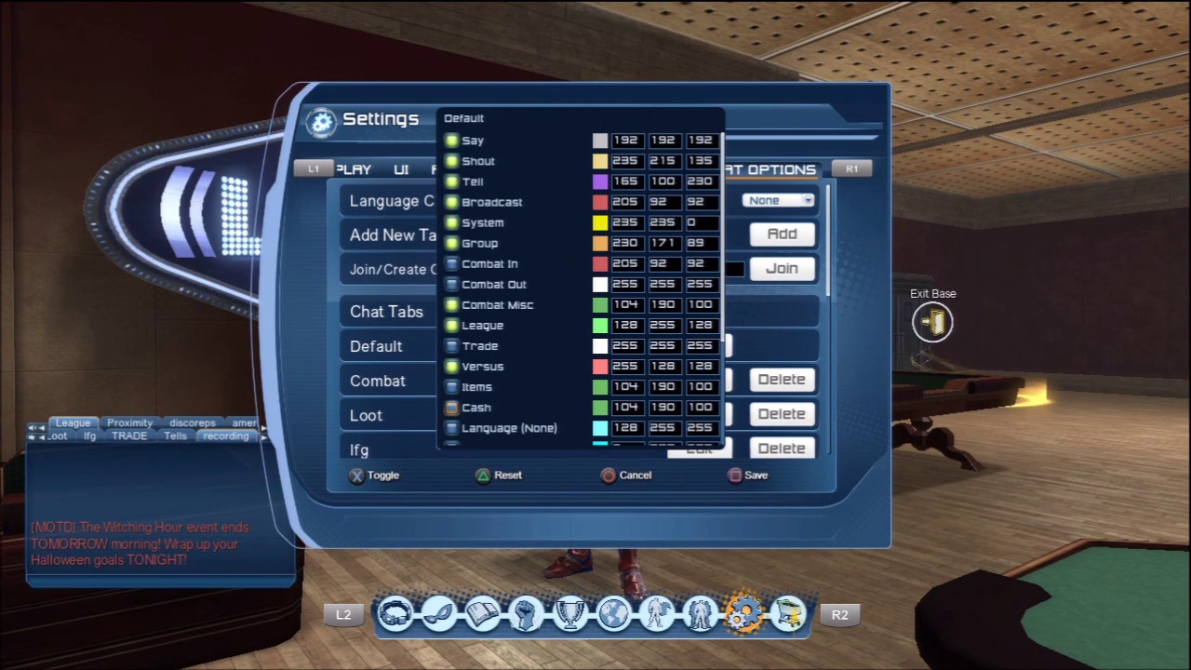
key("Up")
key("Up")
key("Up")
key("Down")
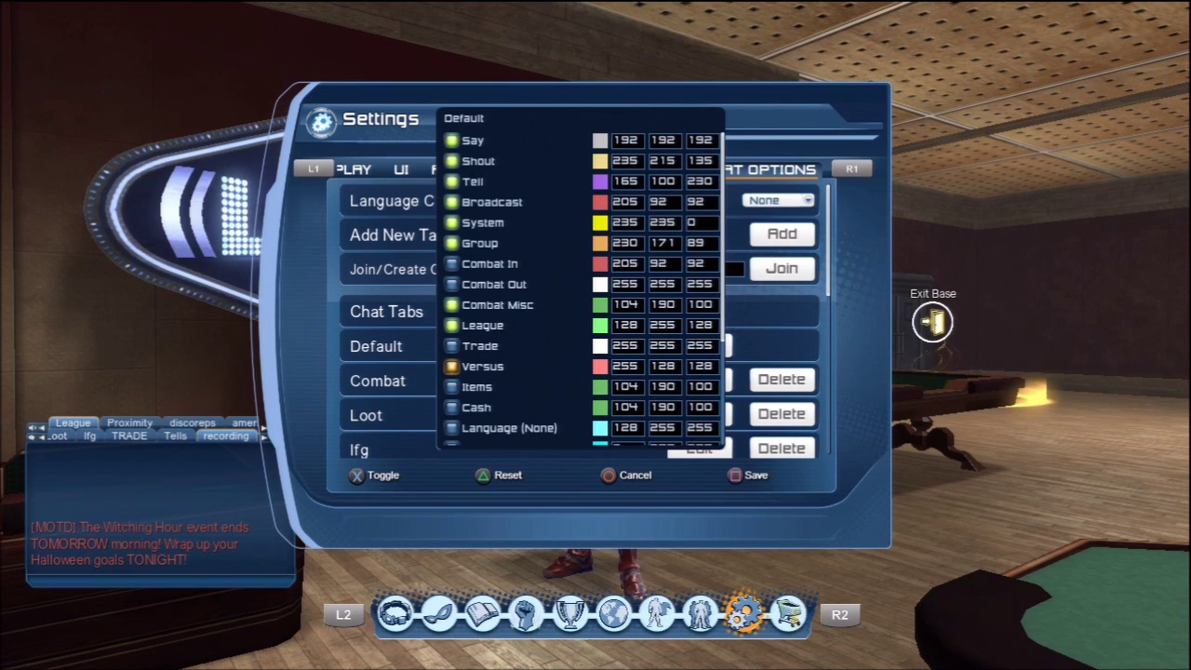
key("Up")
key("Up")
key("Up")
key("Up")
key("Up")
key("Up")
key("Up")
key("Up")
key("Down")
key("Down")
key("Up")
key("Up")
key("Up")
key("Up")
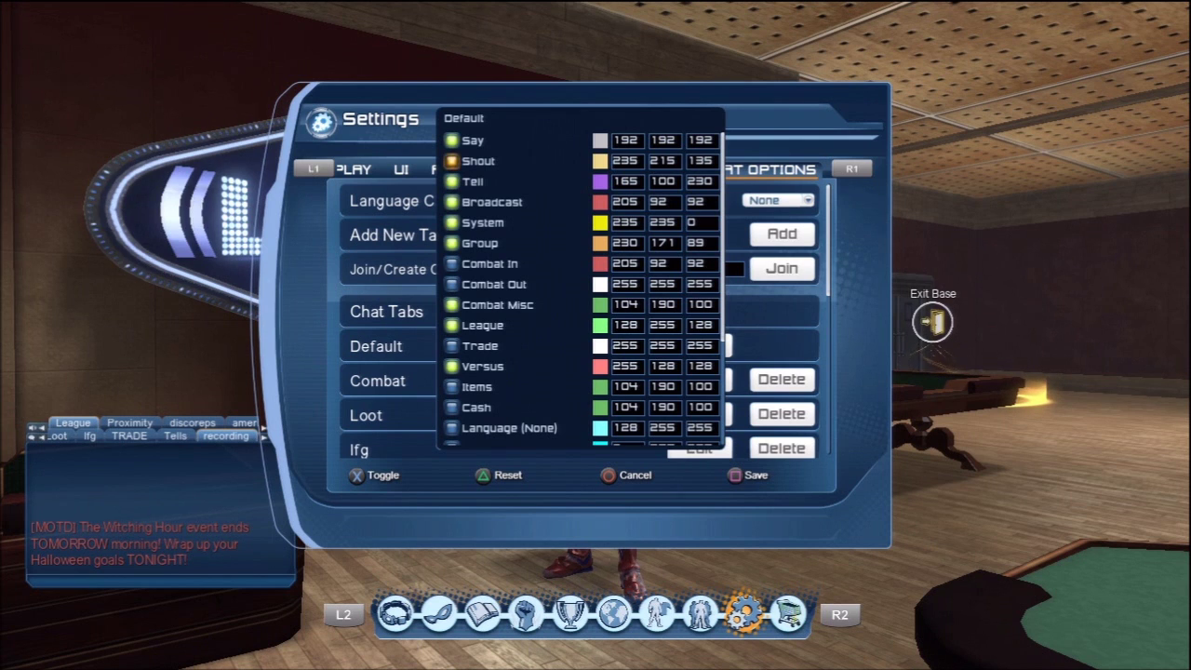
key("Up")
key("Down")
key("Down")
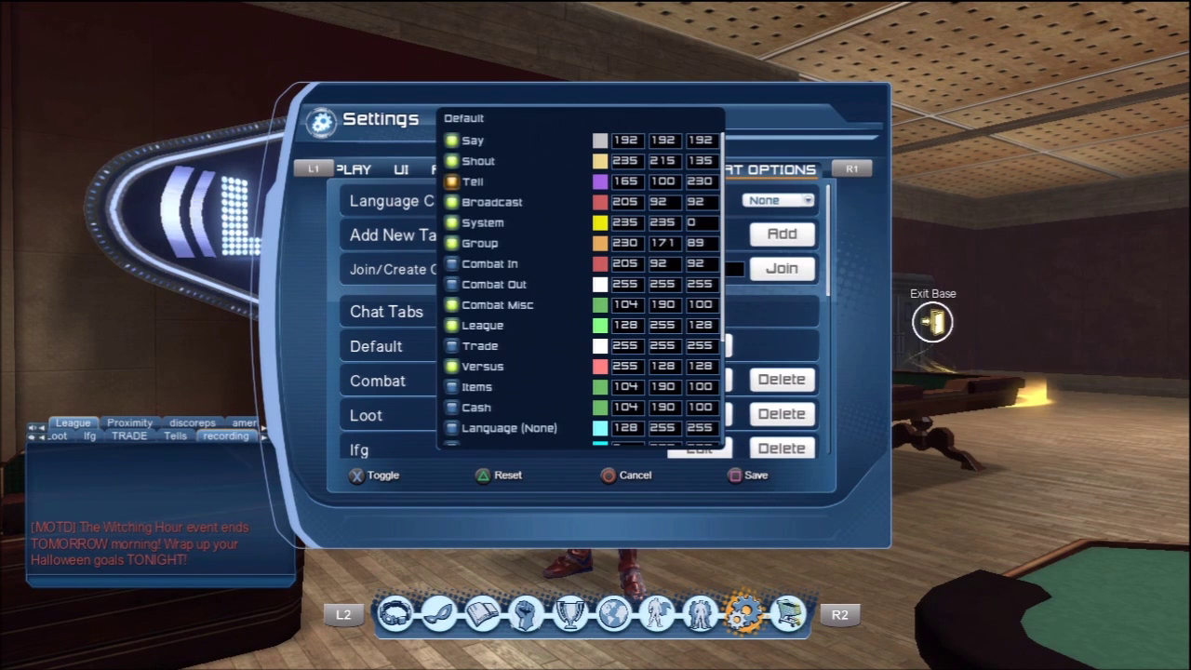
key("Down")
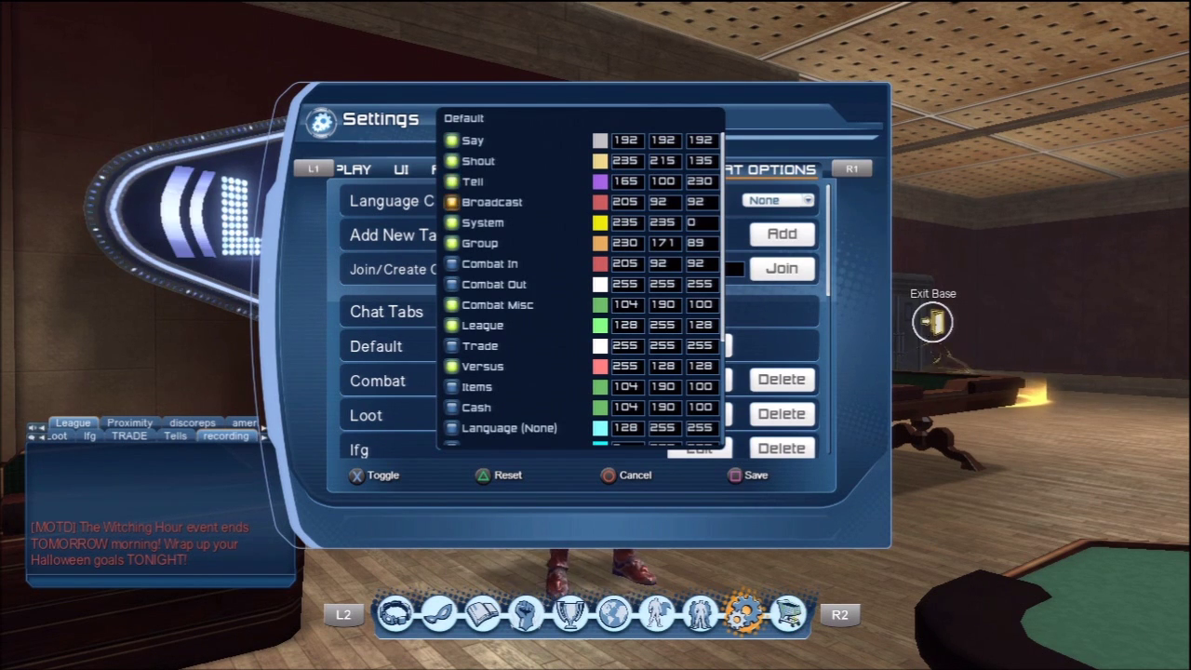
key("Down")
key("Down")
key("Down")
key("Down")
key("Down")
key("Down")
key("Down")
key("Down")
key("Down")
key("Down")
key("Down")
key("Down")
key("Down")
key("Down")
key("Down")
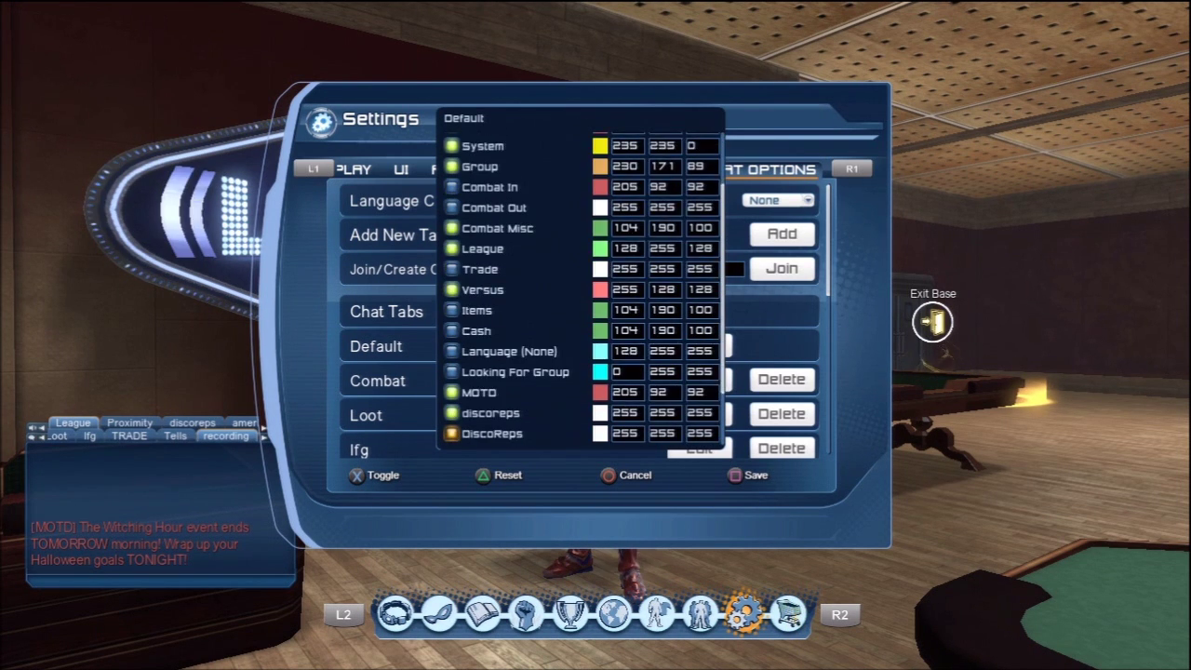
key("Down")
key("Down")
key("Down")
key("Down")
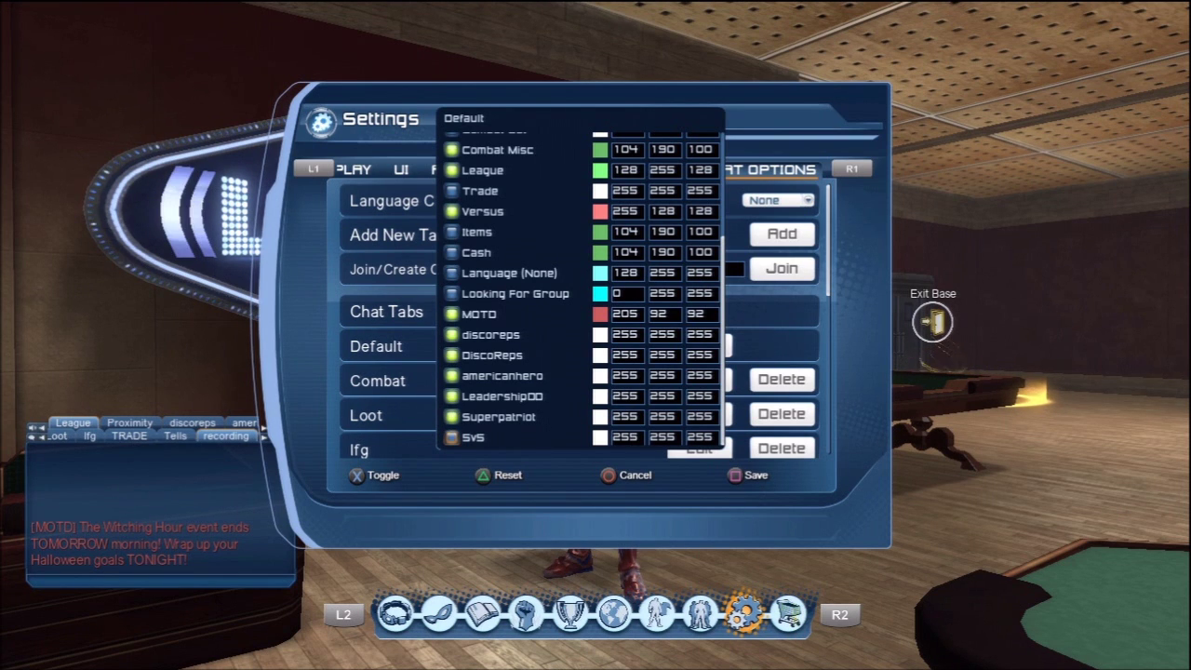
Step: Turn on SVS for the Default tab and close its channel filters
key("Up")
key("Up")
key("Up")
key("Up")
key("Up")
key("Up")
key("Up")
key("Up")
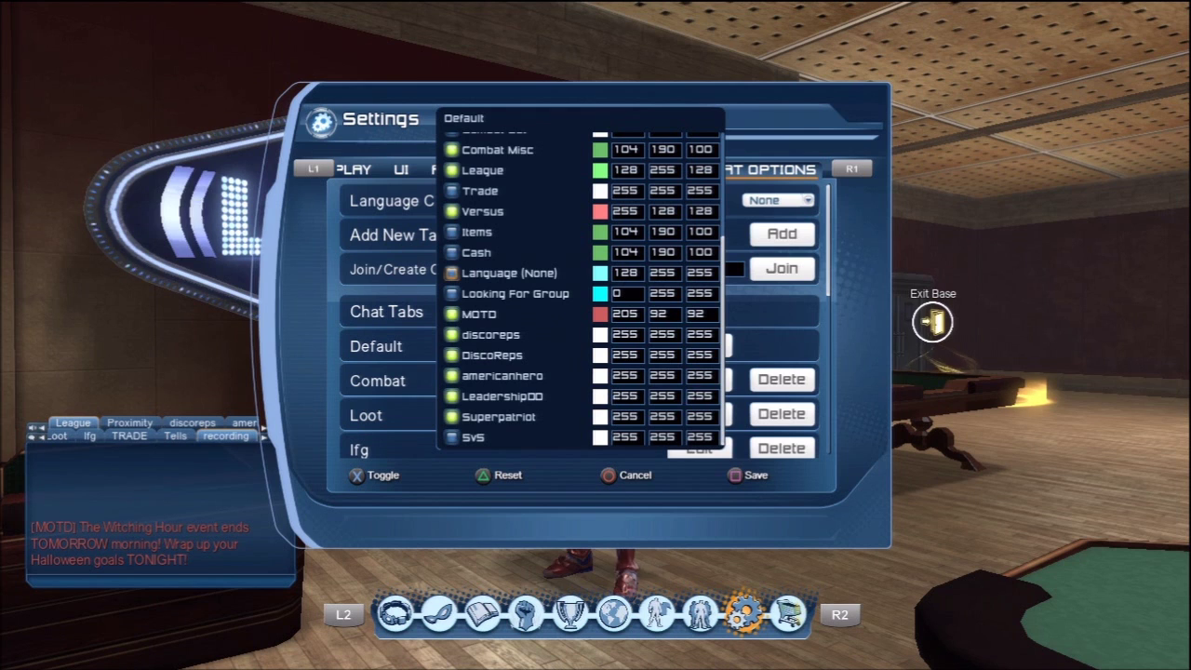
key("Down")
key("Down")
key("Down")
key("Down")
key("Down")
key("Down")
key("Down")
key("Down")
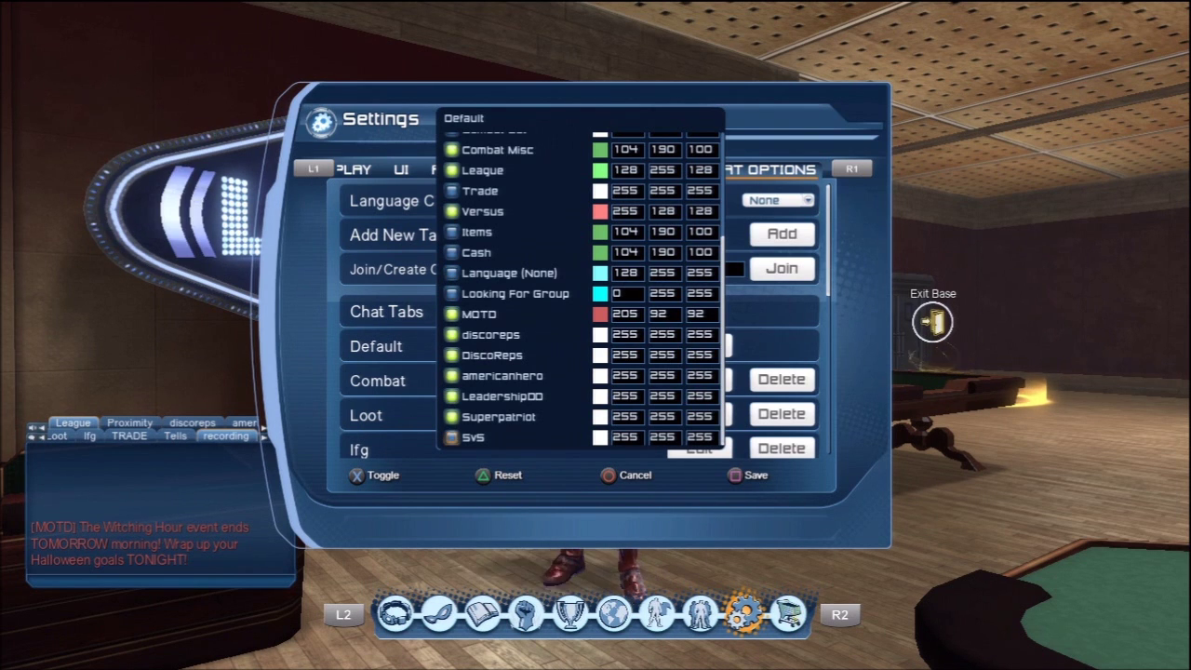
key("Return")
key("Up")
key("Up")
key("Up")
key("Up")
key("Up")
key("Up")
key("Up")
key("Up")
key("Up")
key("Up")
key("Up")
key("Up")
key("Up")
key("Up")
key("Up")
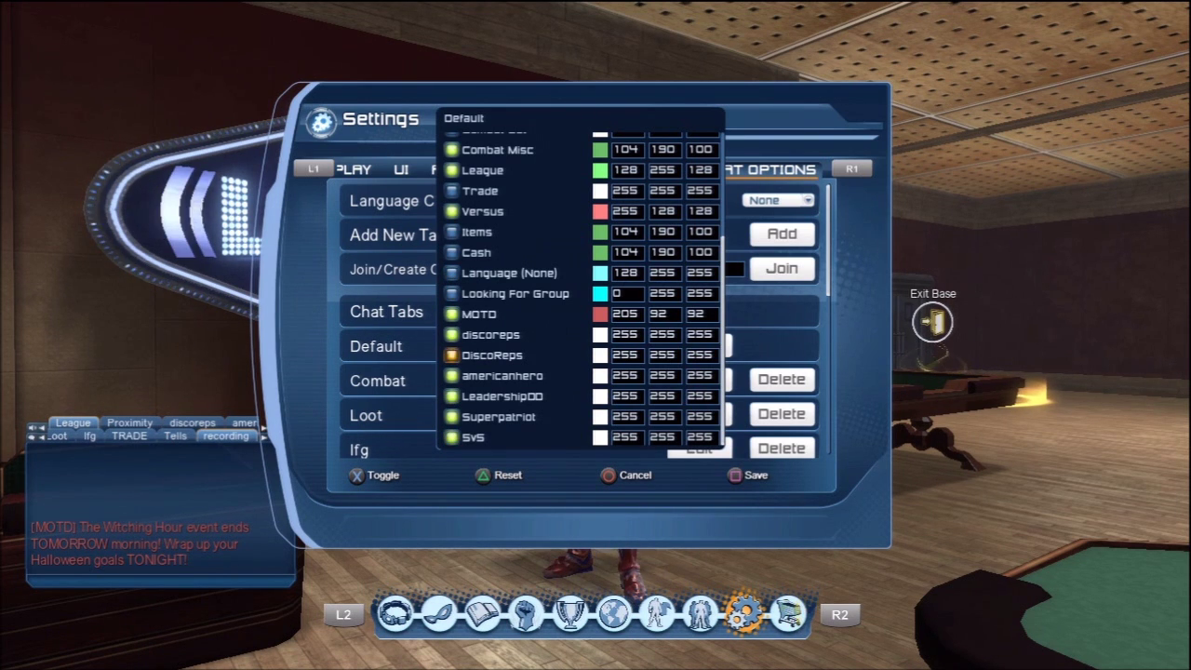
key("Down")
key("Down")
key("Down")
key("Down")
key("Down")
key("Down")
key("Up")
key("Up")
key("Up")
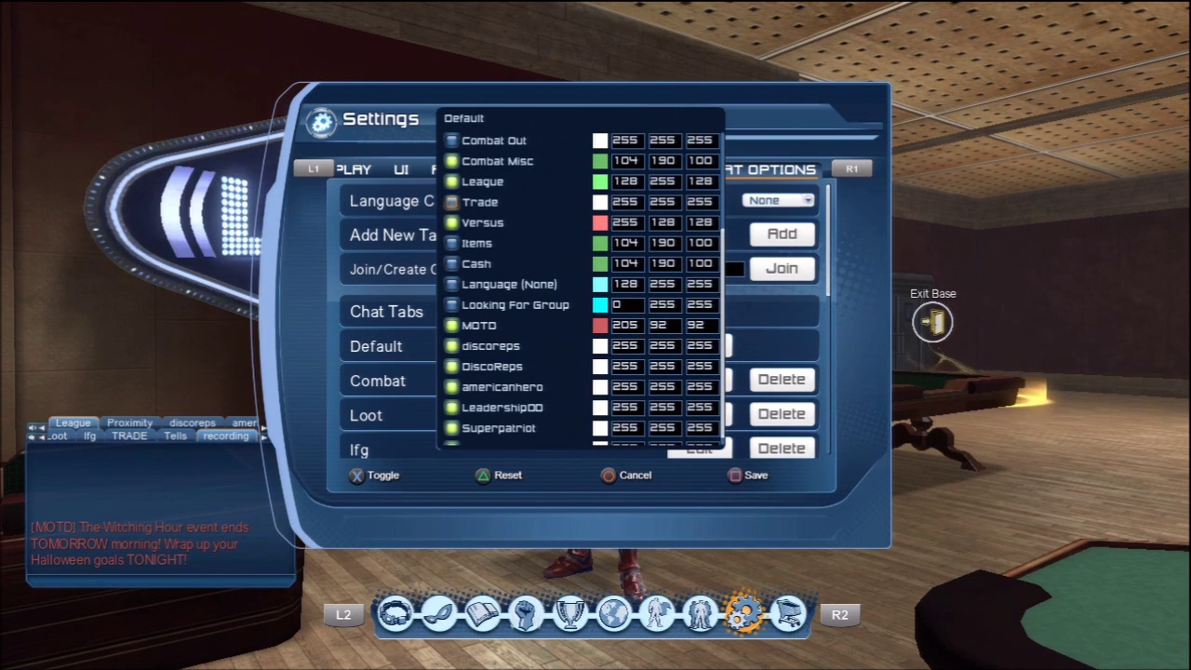
key("Down")
key("Down")
key("Up")
key("Up")
key("Up")
key("Up")
key("Up")
key("Down")
key("Down")
key("Down")
key("Down")
key("Down")
key("Down")
key("Down")
key("Down")
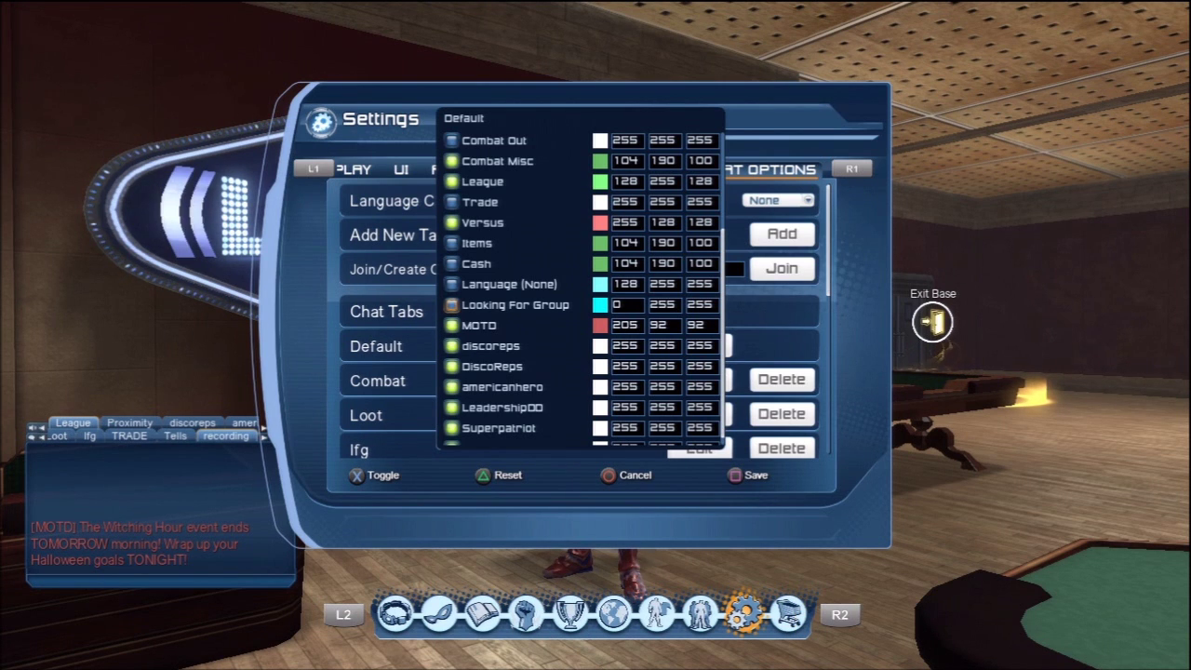
key("Escape")
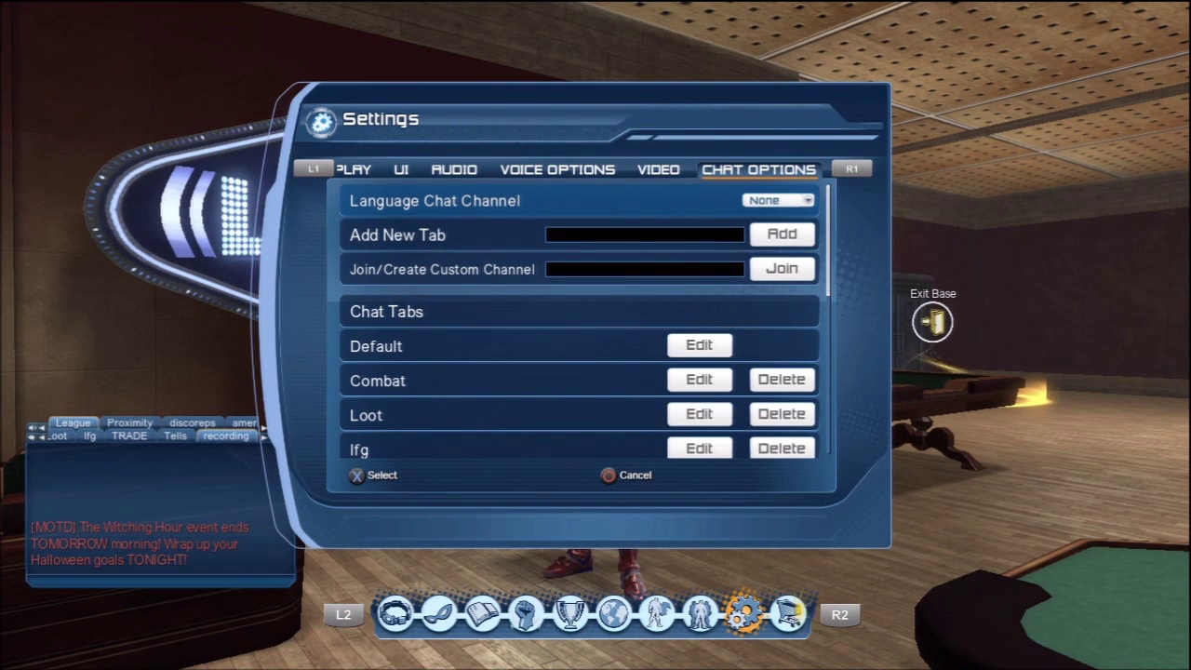
Step: Open the lfg tab's filters, switch on Tell, step through Items and Looking For Group, then close
key("Down")
key("Down")
key("Down")
key("Down")
key("Down")
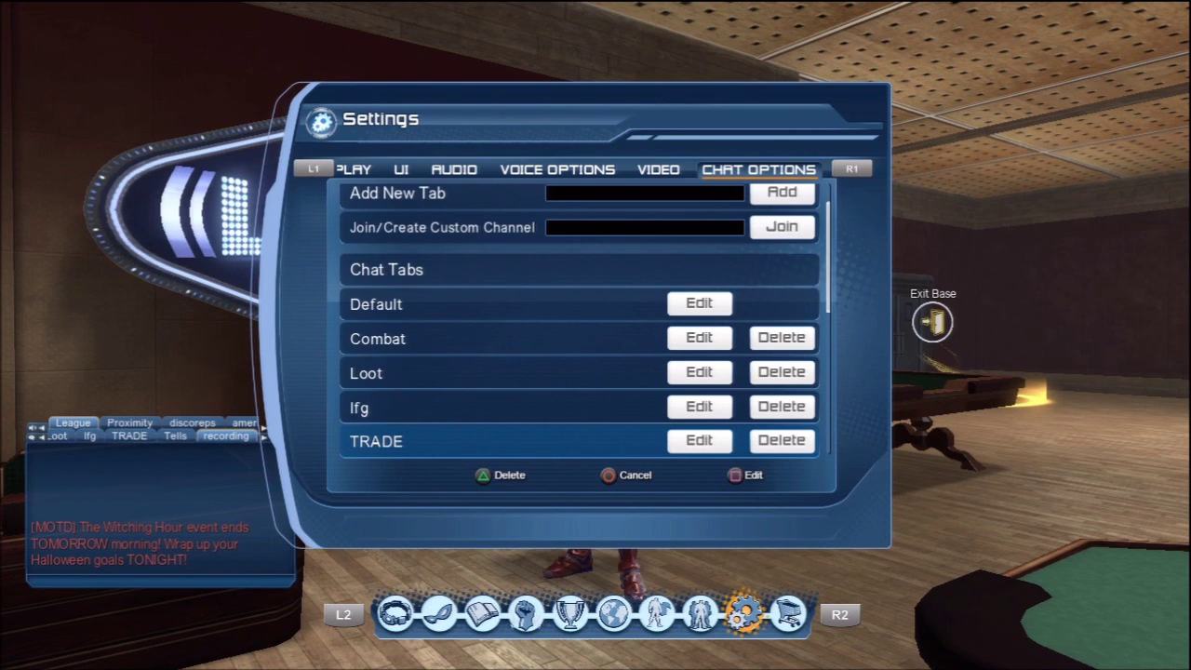
key("Down")
key("Up")
key("Up")
key("Down")
key("Down")
key("Up")
key("Up")
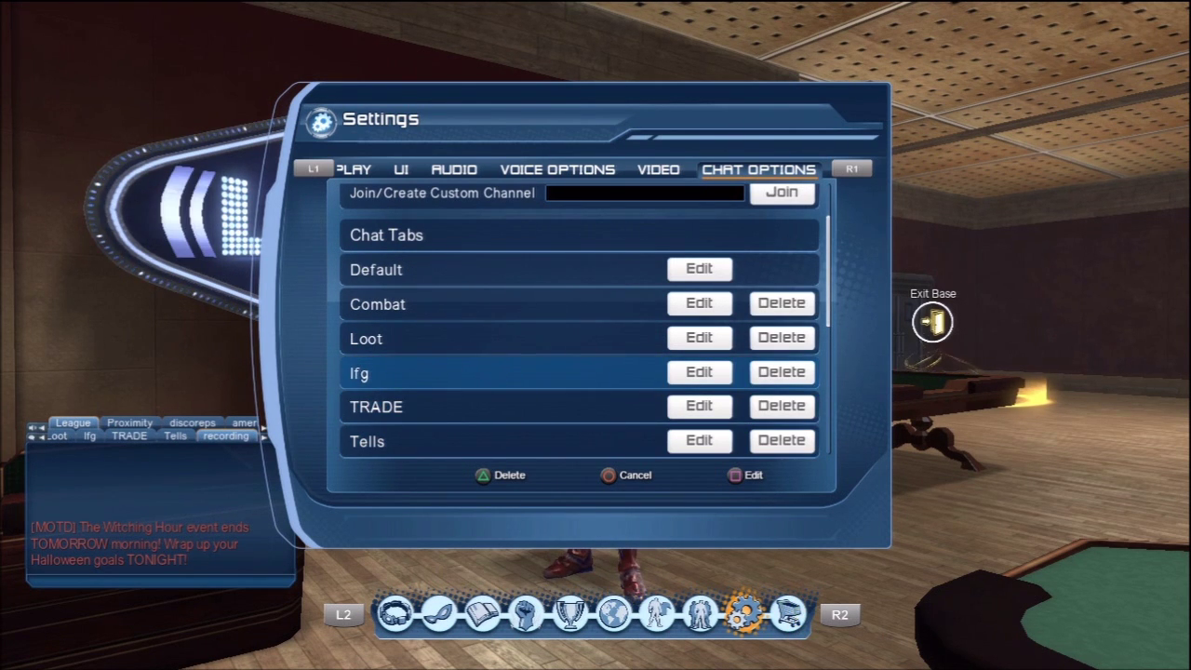
key("Return")
key("Down")
key("Down")
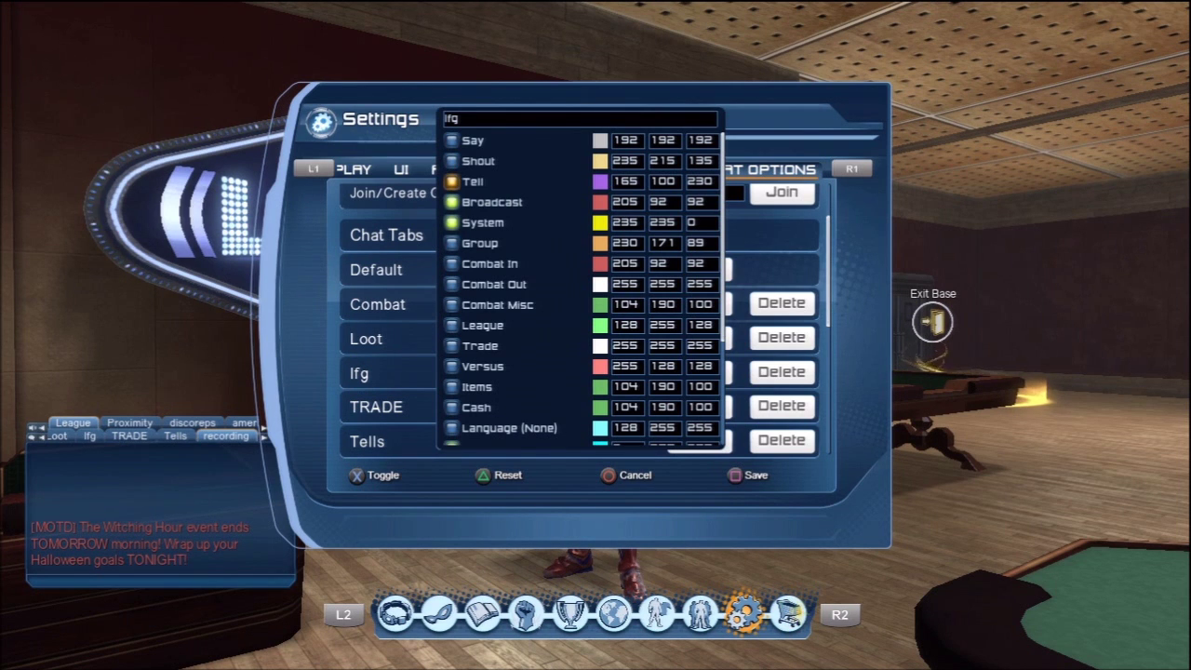
key("Down")
key("Down")
key("Down")
key("Down")
key("Down")
key("Down")
key("Down")
key("Down")
key("Down")
key("Down")
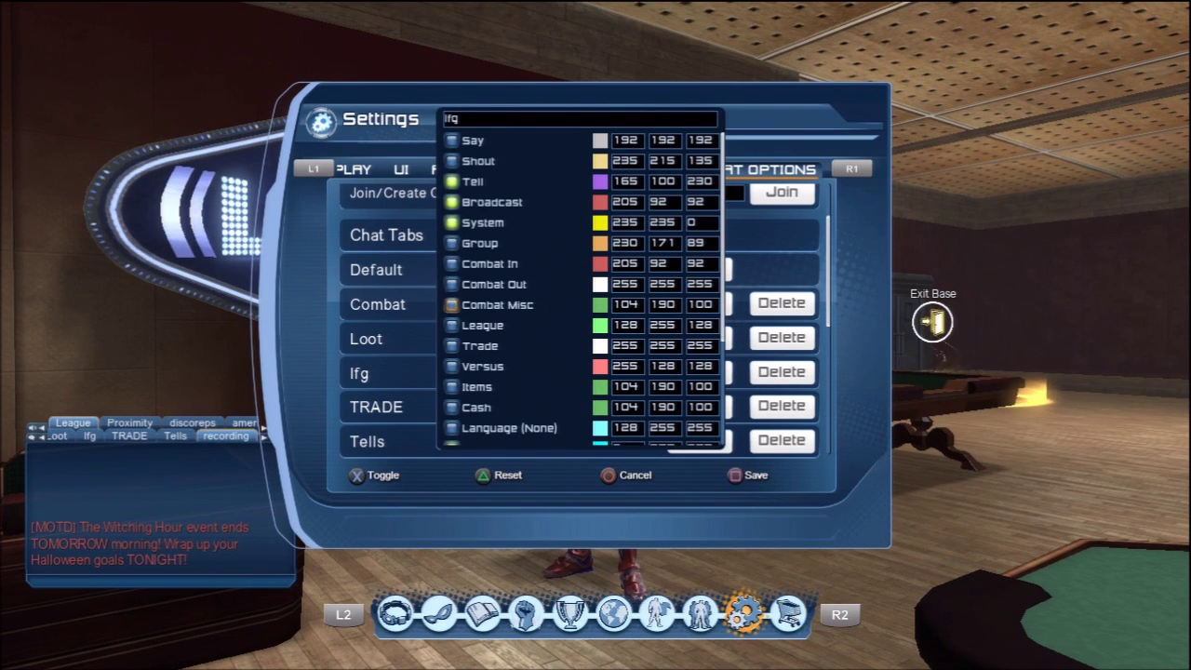
key("Down")
key("Down")
key("Down")
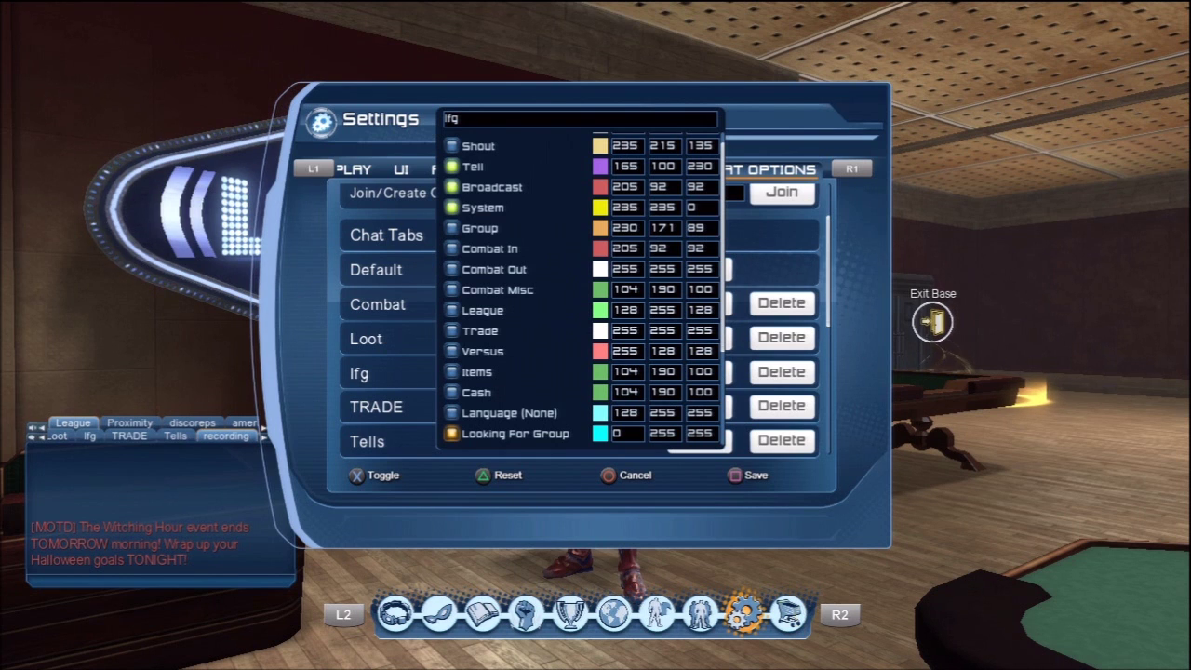
key("Escape")
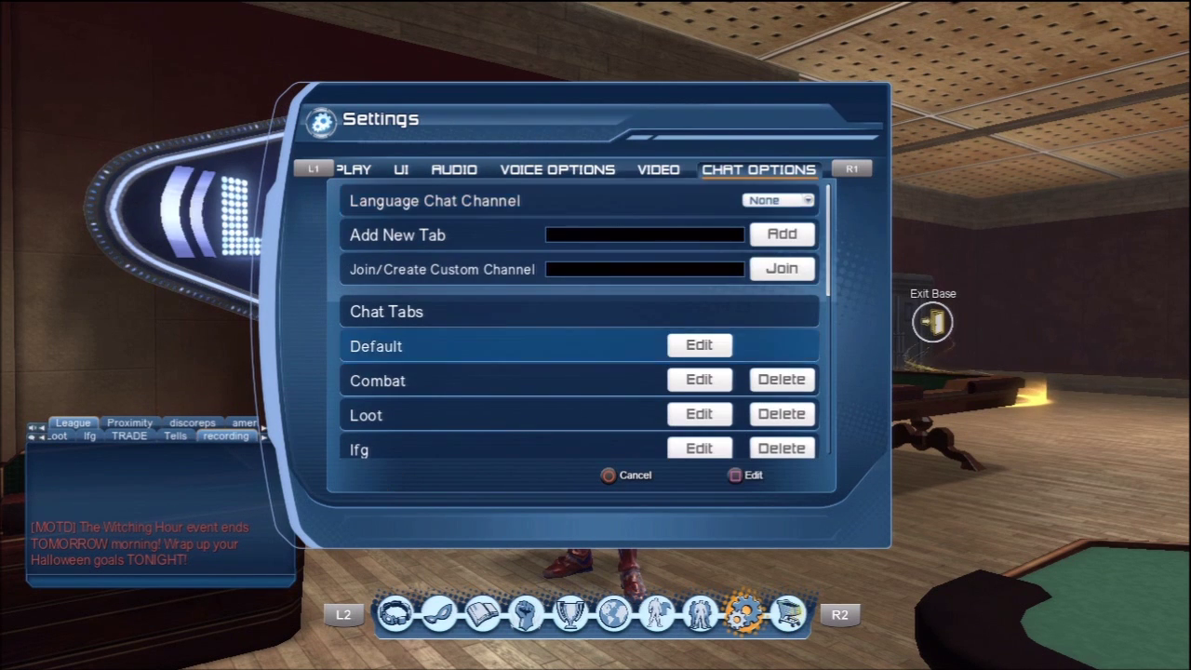
Step: Open the TRADE tab's channel filters and move down past Broadcast toward MOTD
key("Down")
key("Down")
key("Down")
key("Down")
key("Down")
key("Down")
key("Down")
key("Down")
key("Down")
key("Down")
key("Down")
key("Up")
key("Up")
key("Up")
key("Up")
key("Up")
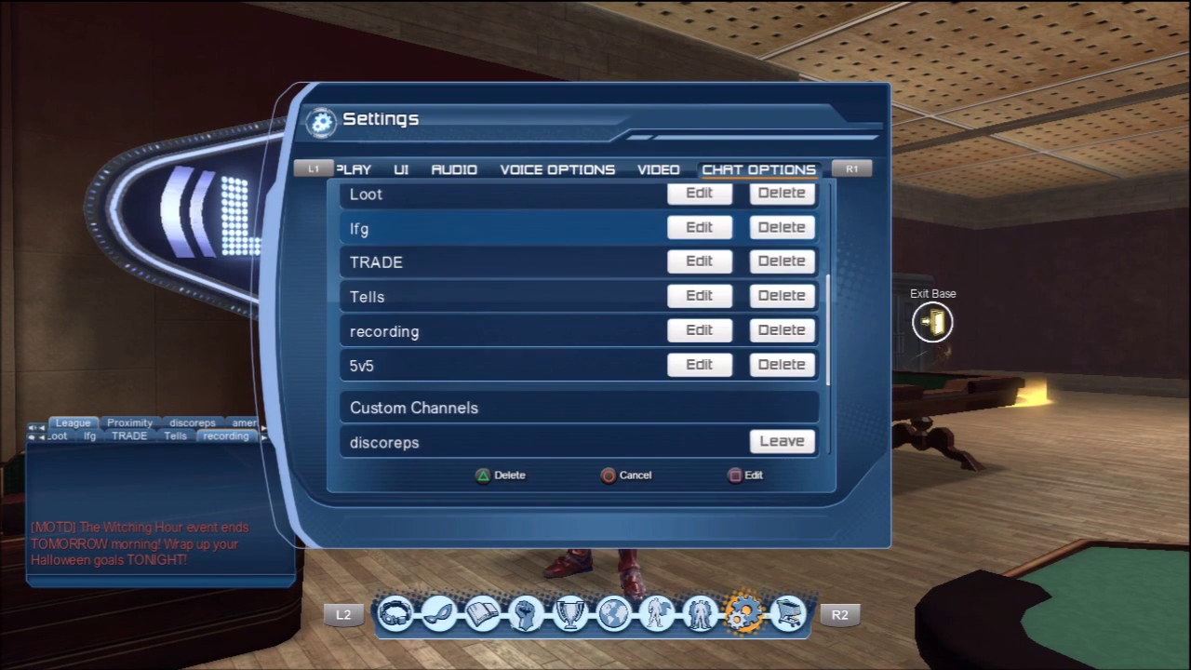
key("Down")
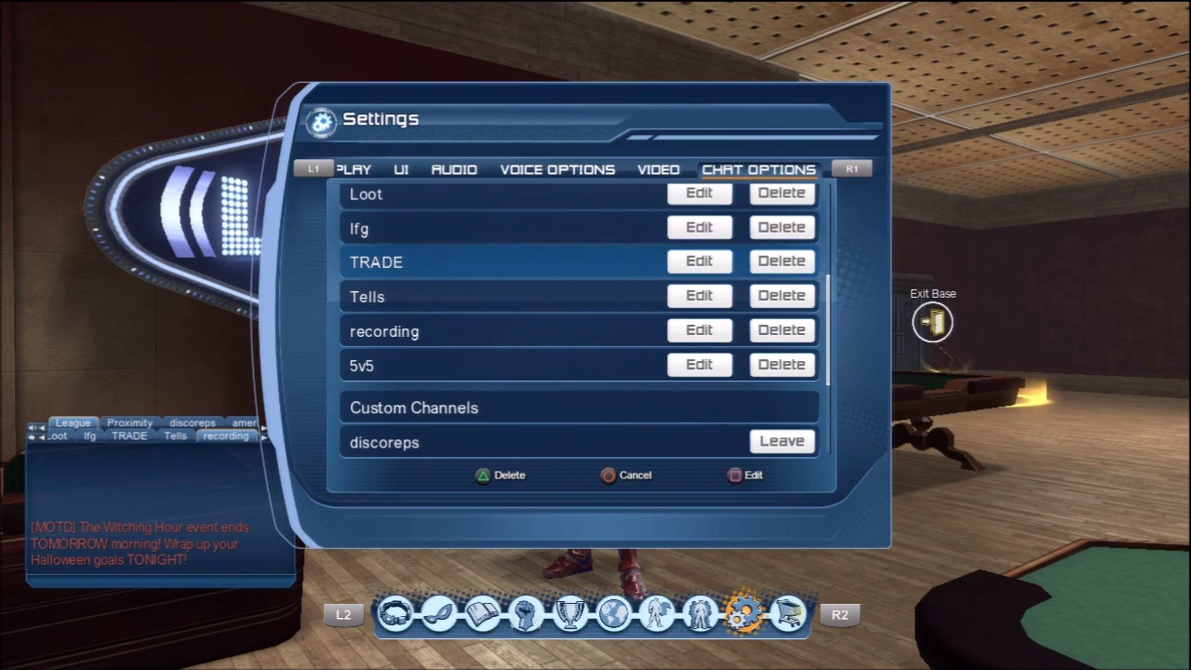
key("Return")
key("Down")
key("Down")
key("Down")
key("Down")
key("Down")
key("Down")
key("Down")
key("Down")
key("Down")
key("Down")
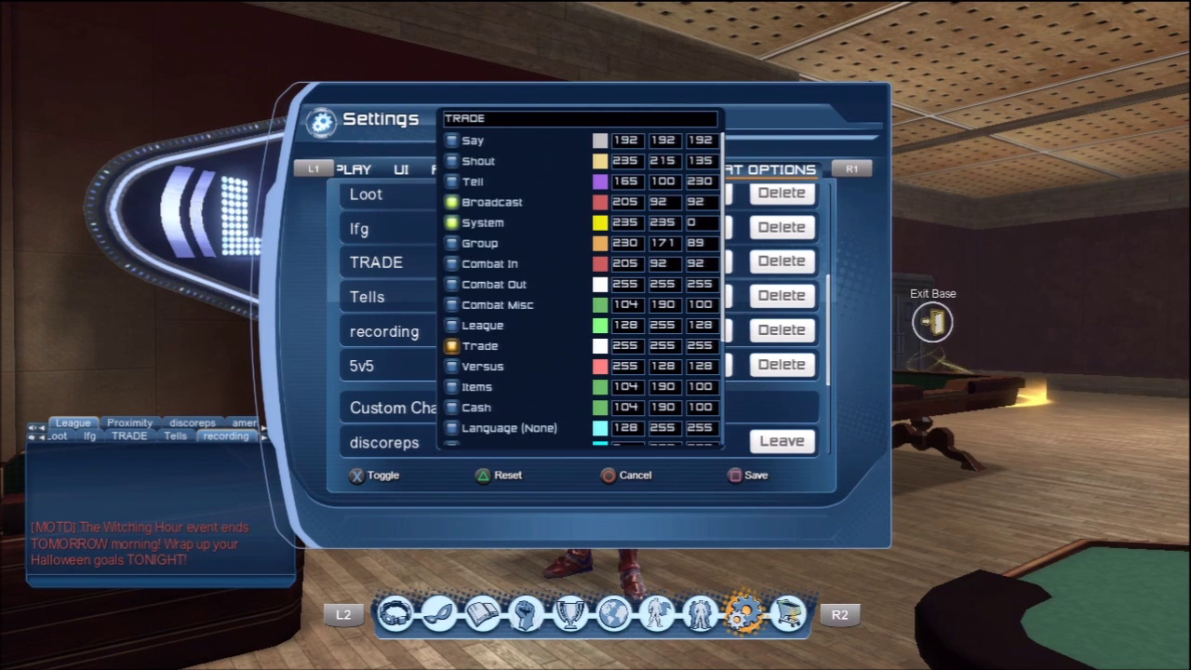
key("Down")
key("Down")
key("Down")
key("Down")
key("Down")
key("Down")
key("Down")
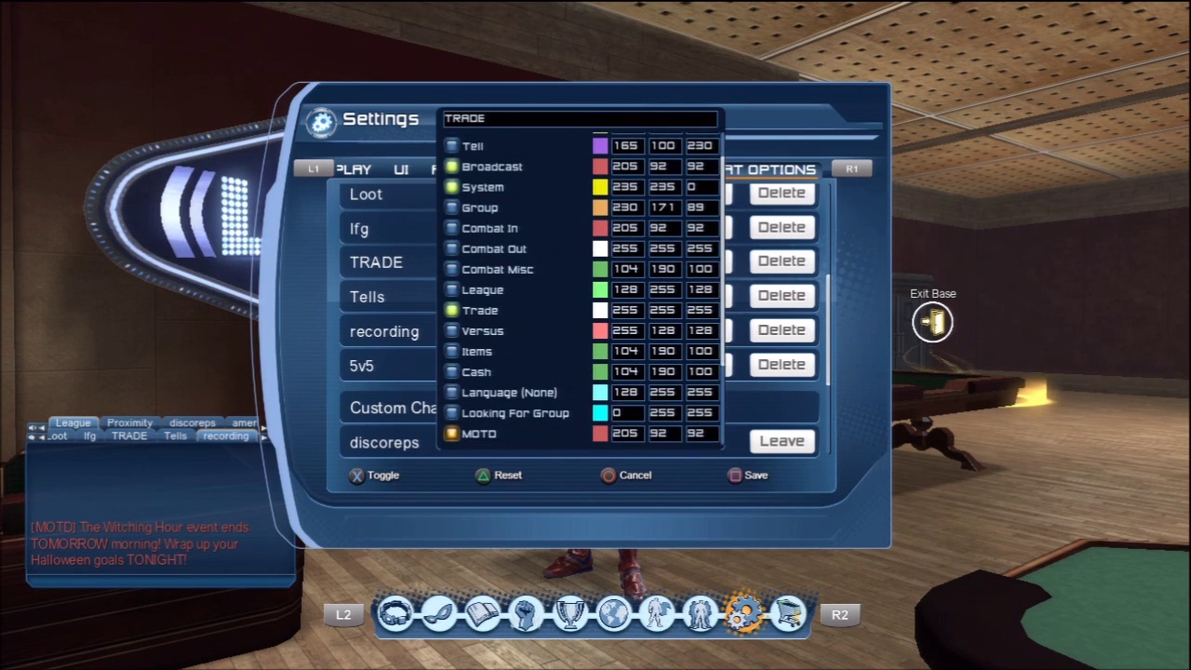